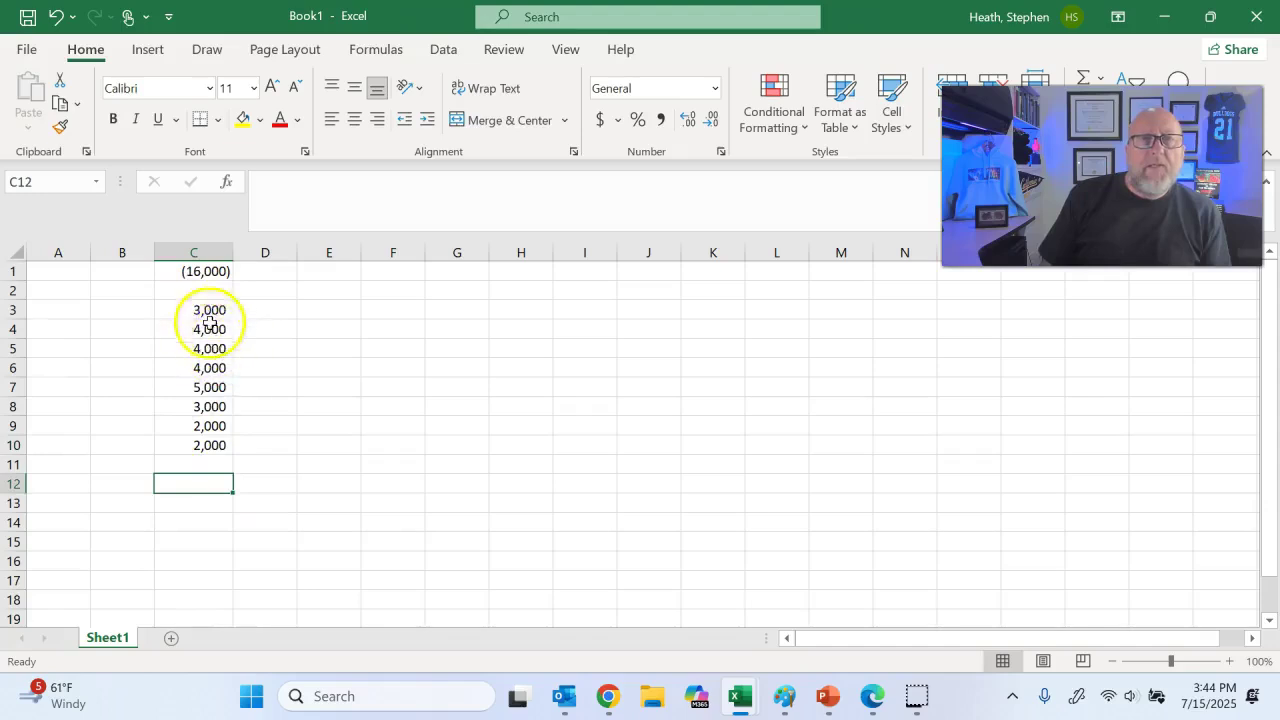
# Step: Number the first three cash flow periods 1, 2 and 3 in cells B3 to B5
pyautogui.click(193, 312)
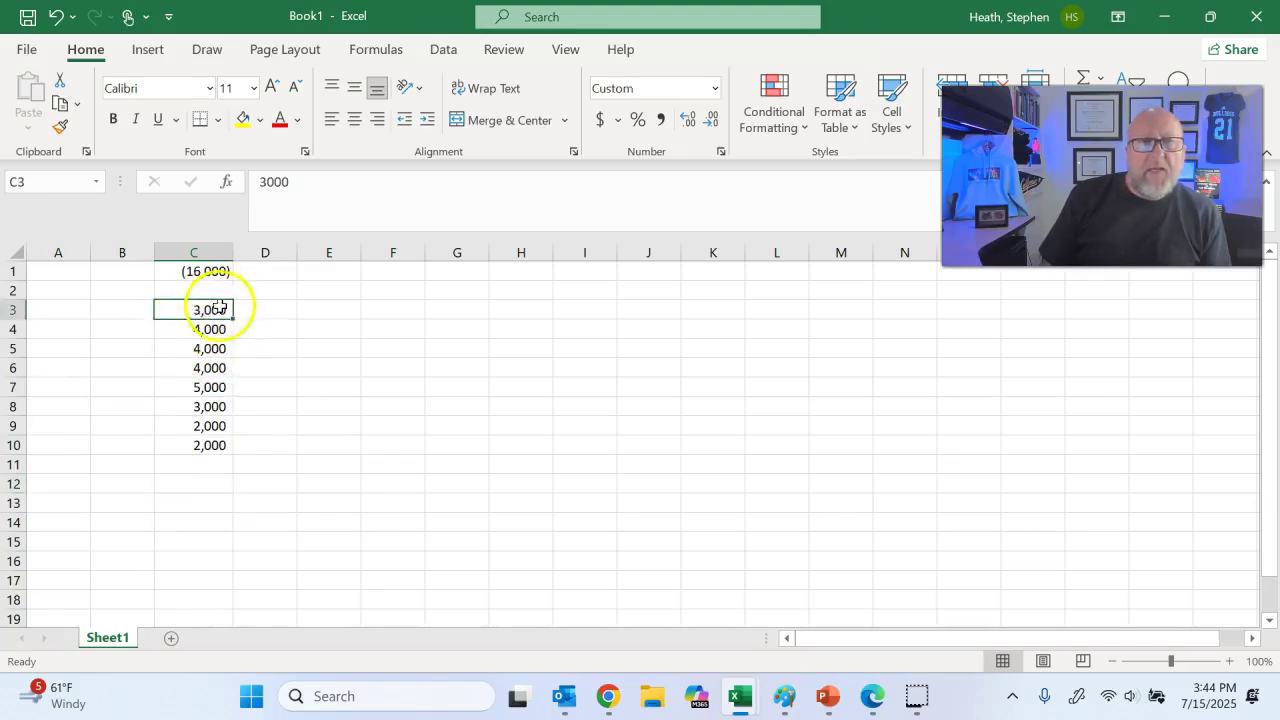
pyautogui.click(127, 309)
pyautogui.write('1')
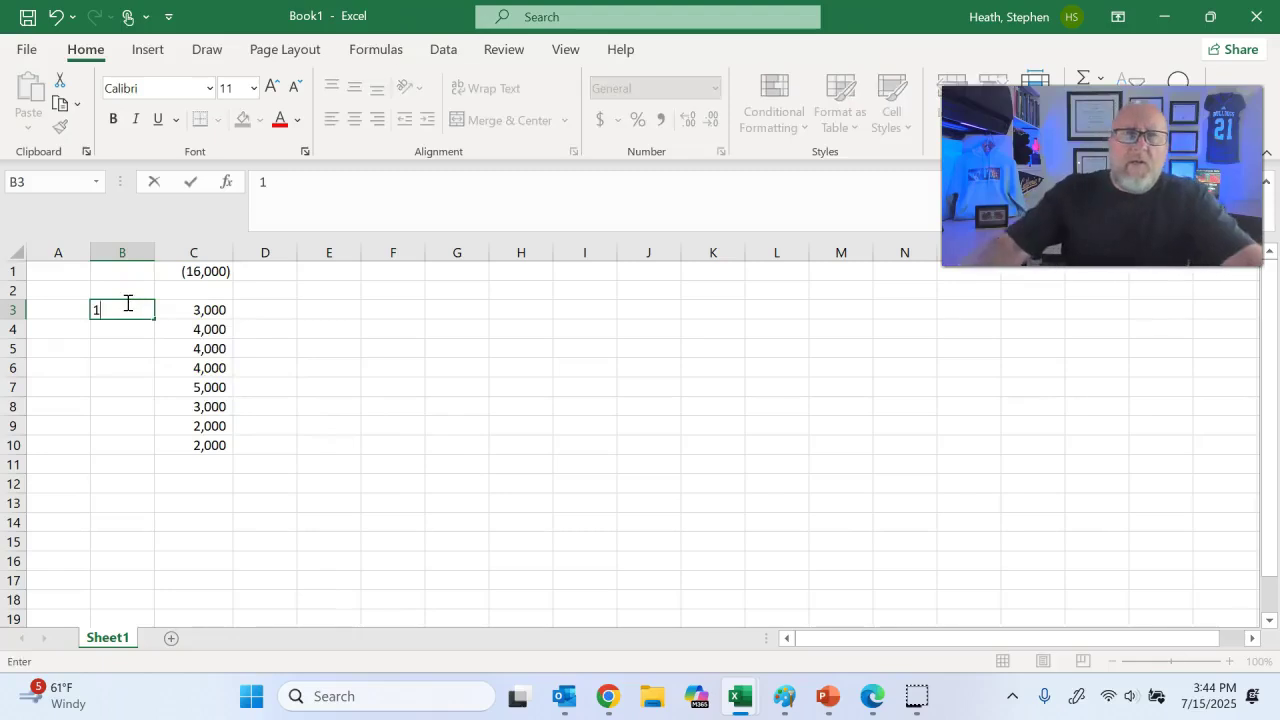
pyautogui.press('Return')
pyautogui.write('2')
pyautogui.press('Return')
pyautogui.write('3')
pyautogui.press('Return')
pyautogui.press('Down')
pyautogui.press('Down')
pyautogui.press('Down')
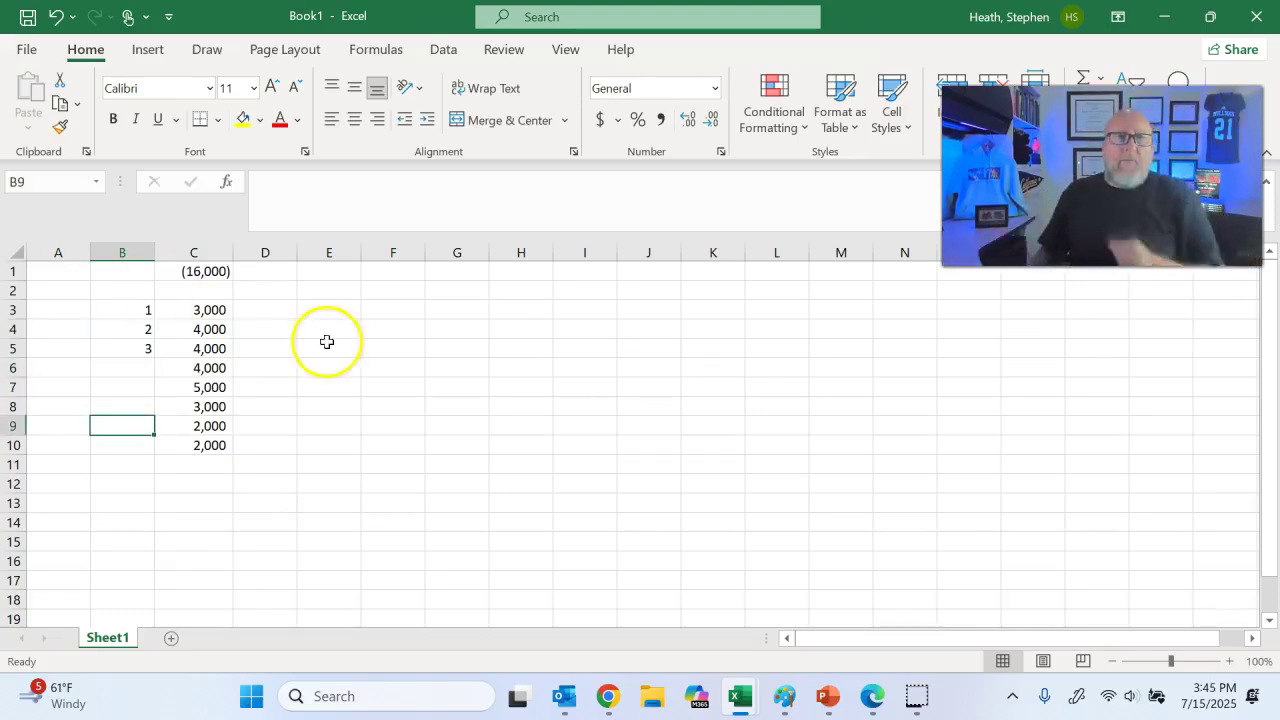
# Step: Calculate the internal rate of return of C1:C10 in cell C11 with IRR, shown with two decimals
pyautogui.click(200, 458)
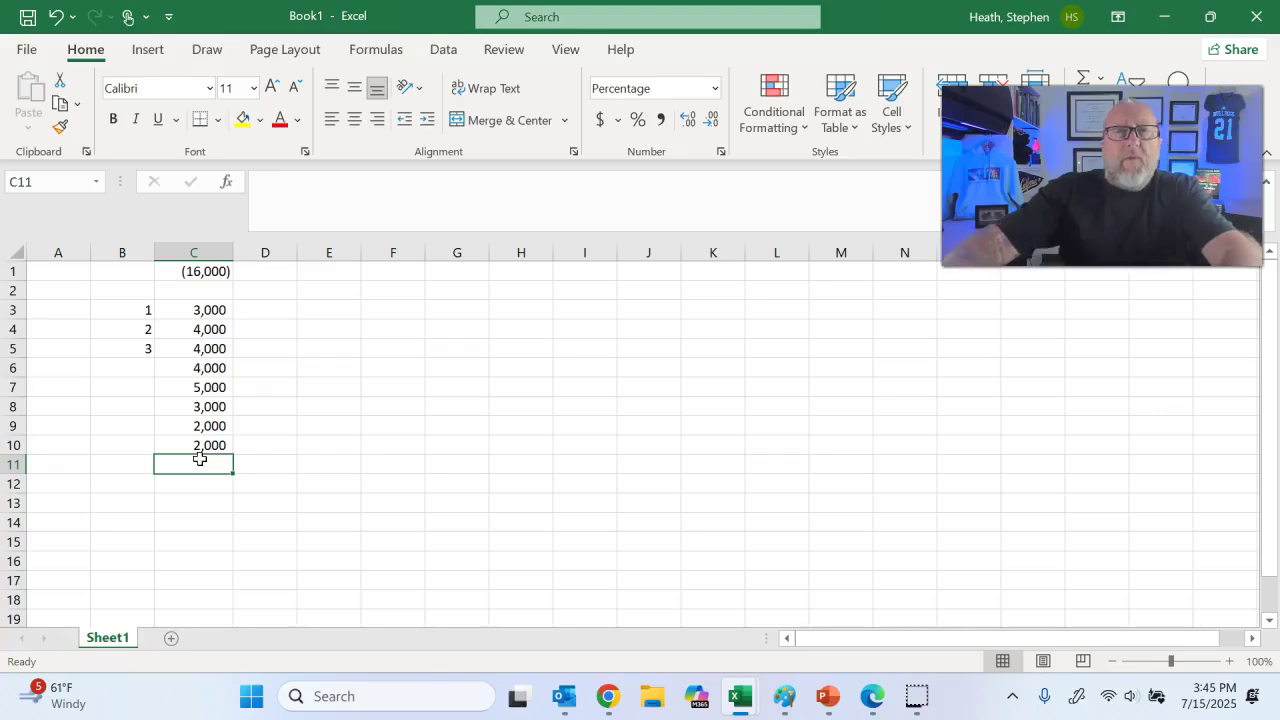
pyautogui.write('=irr')
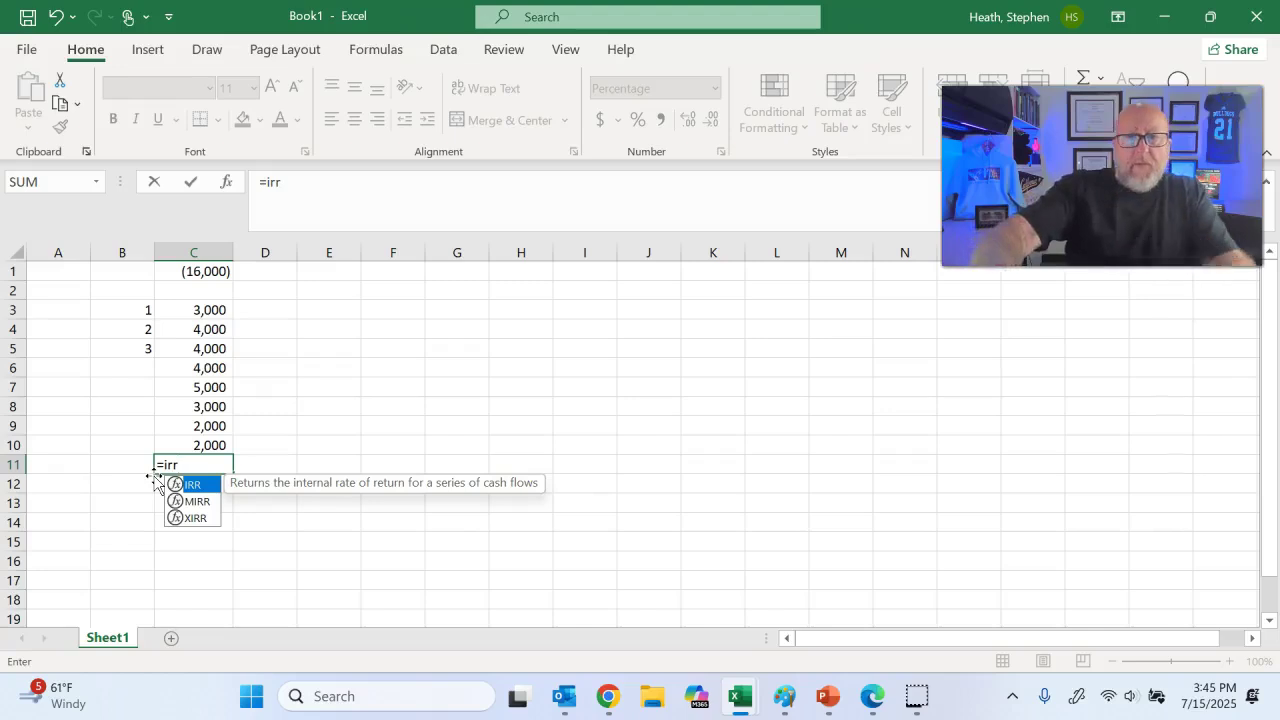
pyautogui.write('(')
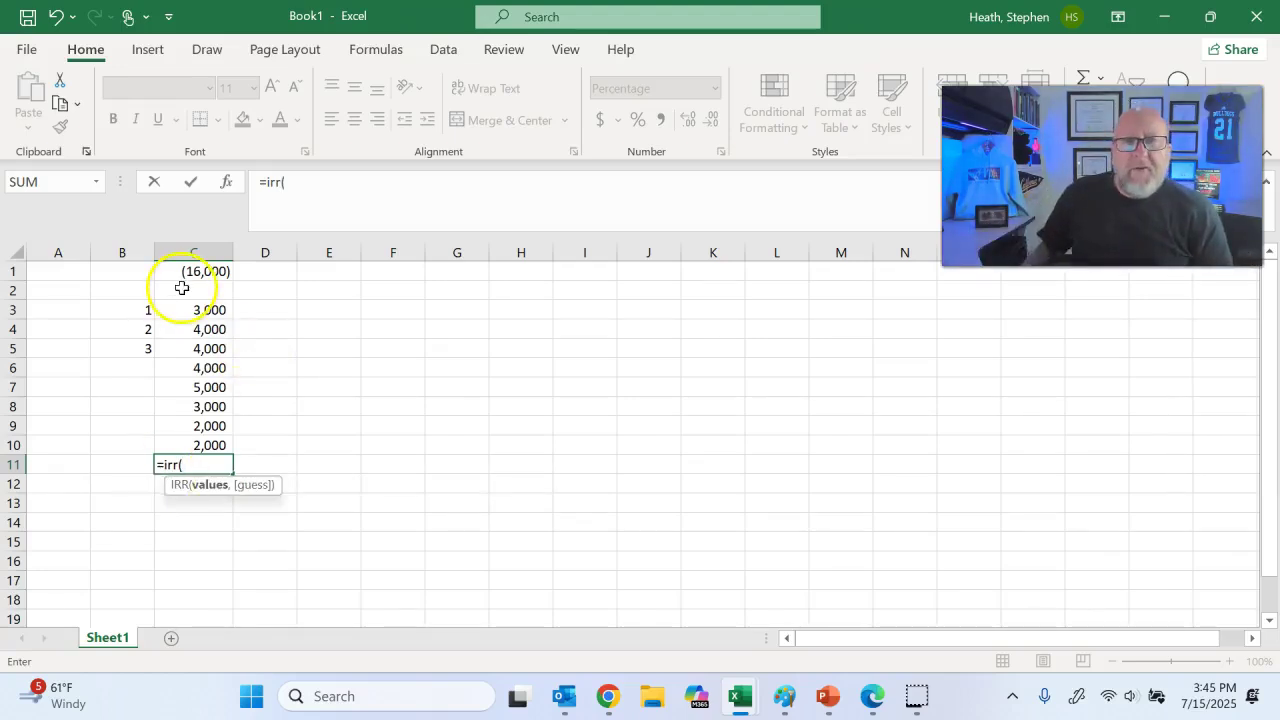
pyautogui.moveTo(194, 271); pyautogui.dragTo(194, 444)
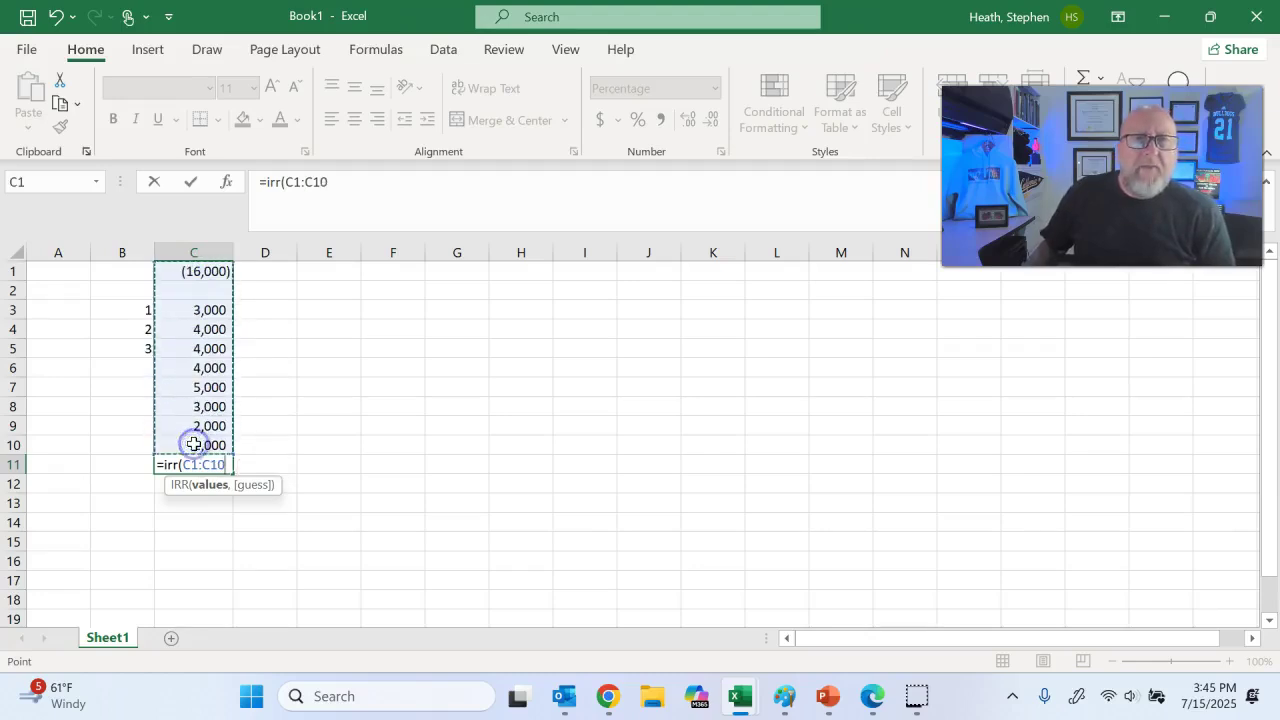
pyautogui.write(')')
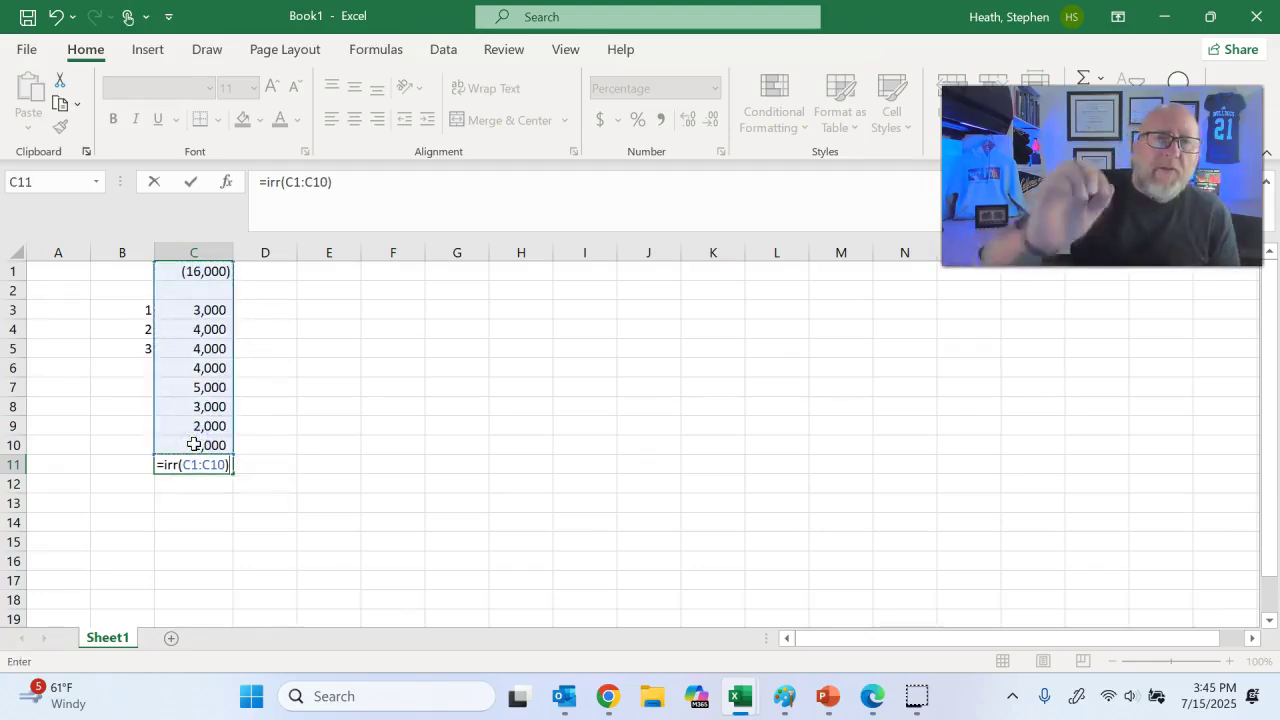
pyautogui.press('Return')
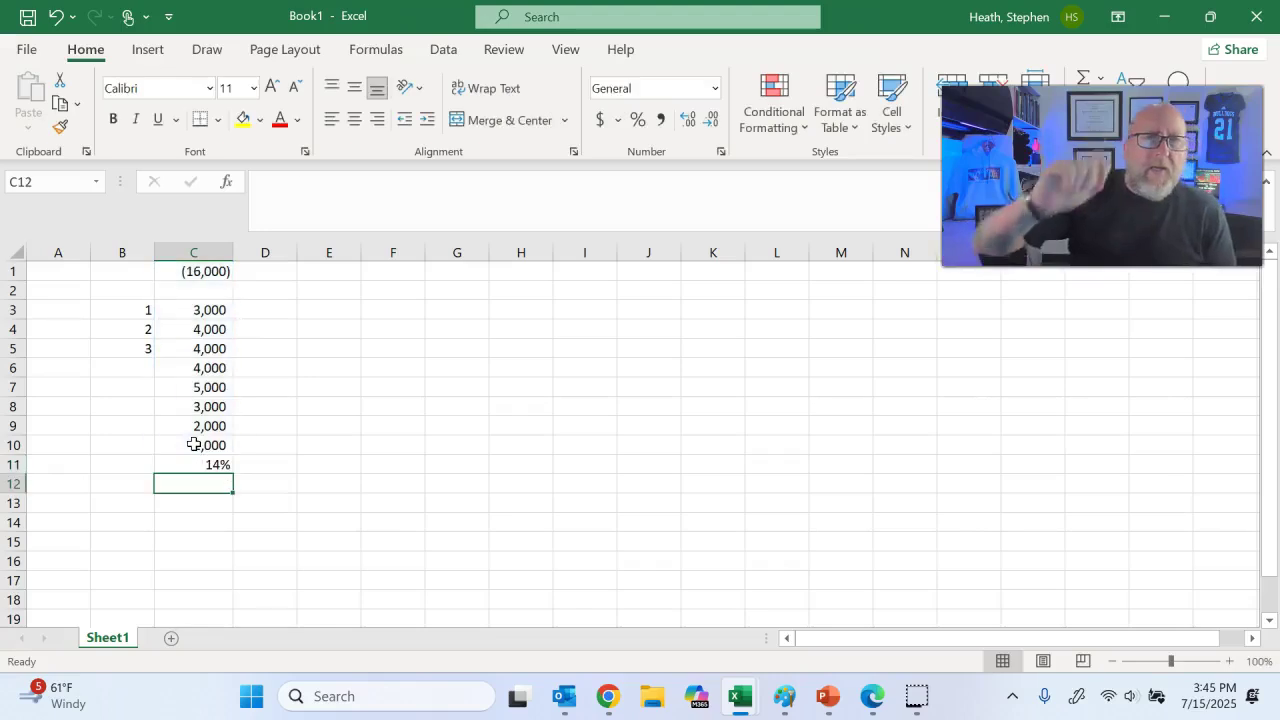
pyautogui.click(191, 464)
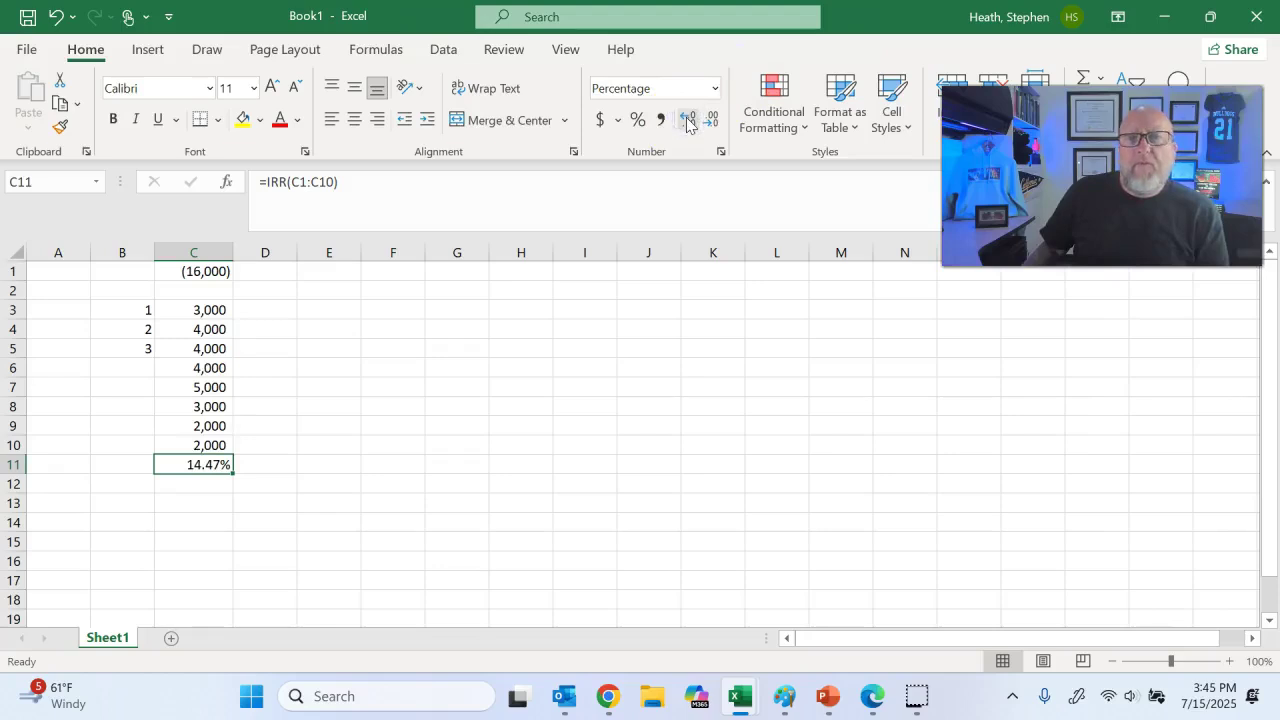
# Step: Move the first four cash flows from C3:C6 one by one into row 1, cells D1 to G1
pyautogui.click(215, 311)
pyautogui.moveTo(226, 307); pyautogui.dragTo(252, 271)
pyautogui.click(215, 329)
pyautogui.moveTo(216, 325); pyautogui.dragTo(355, 273)
pyautogui.click(213, 343)
pyautogui.moveTo(213, 346); pyautogui.dragTo(390, 271)
pyautogui.click(214, 363)
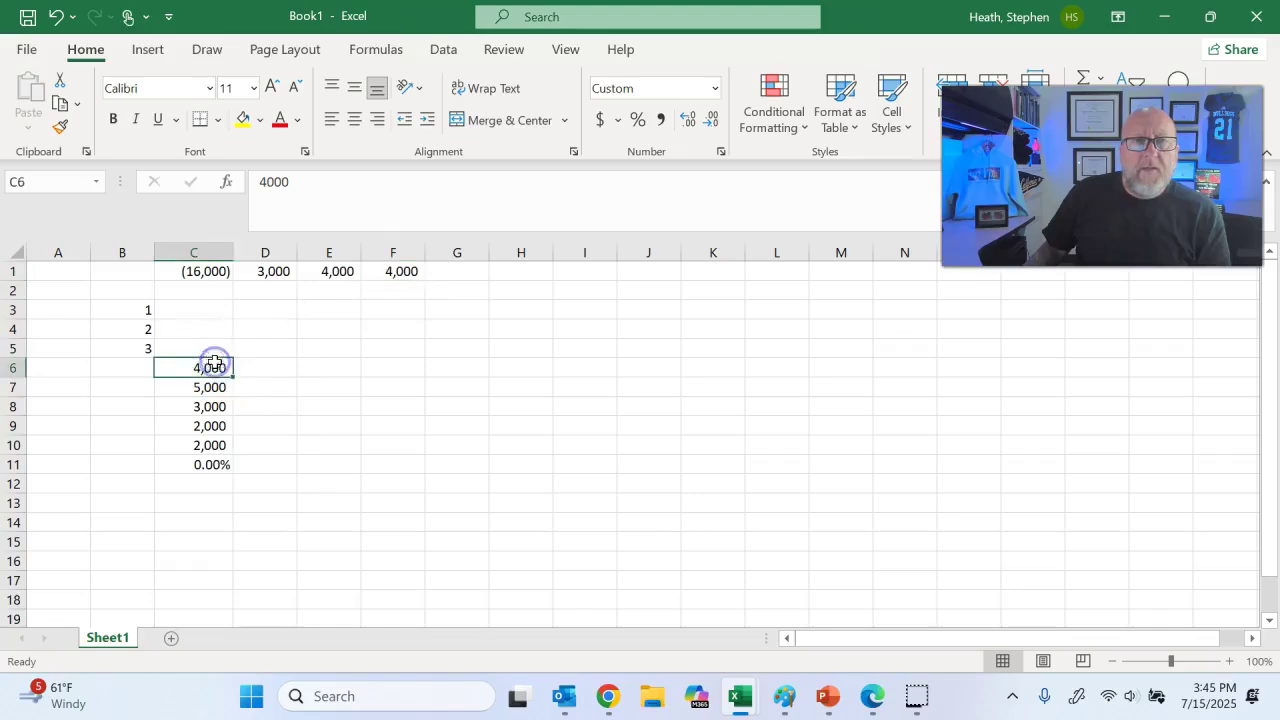
pyautogui.moveTo(213, 365); pyautogui.dragTo(460, 271)
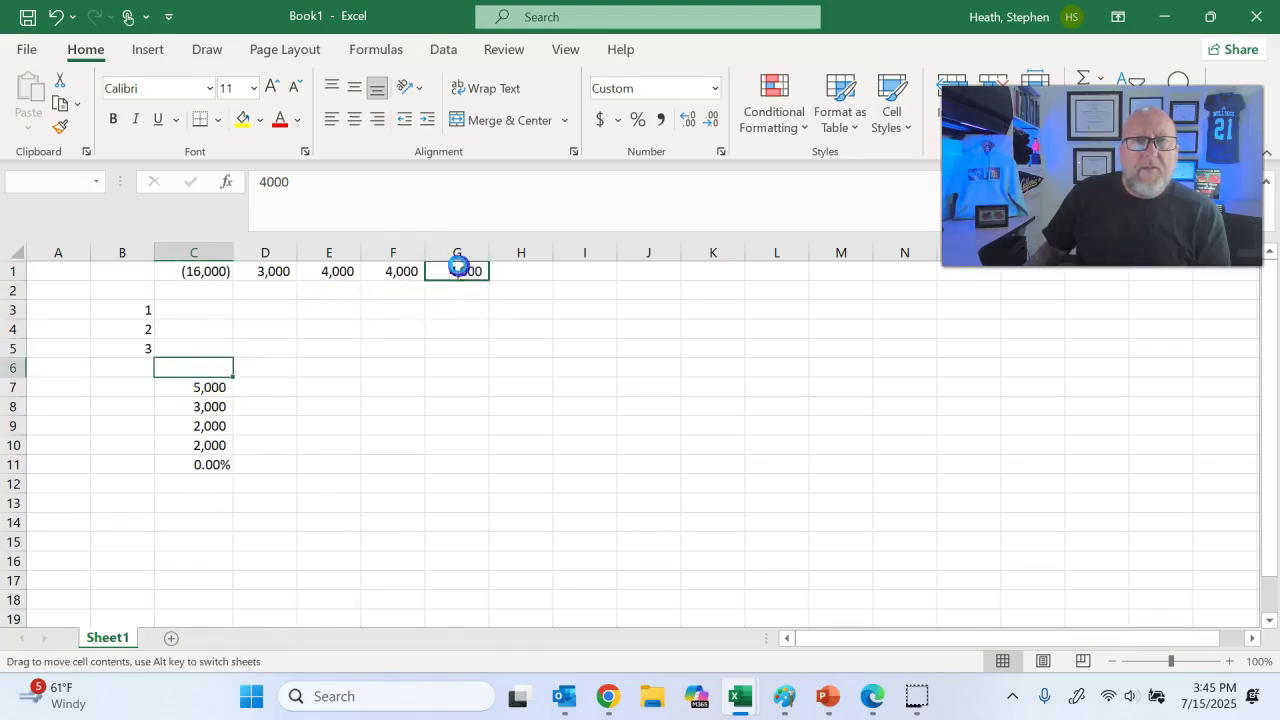
# Step: Move the remaining four cash flows from C7:C10 one by one into cells H1 to K1
pyautogui.click(206, 386)
pyautogui.moveTo(204, 384); pyautogui.dragTo(525, 271)
pyautogui.click(205, 416)
pyautogui.click(204, 406)
pyautogui.moveTo(206, 400); pyautogui.dragTo(583, 272)
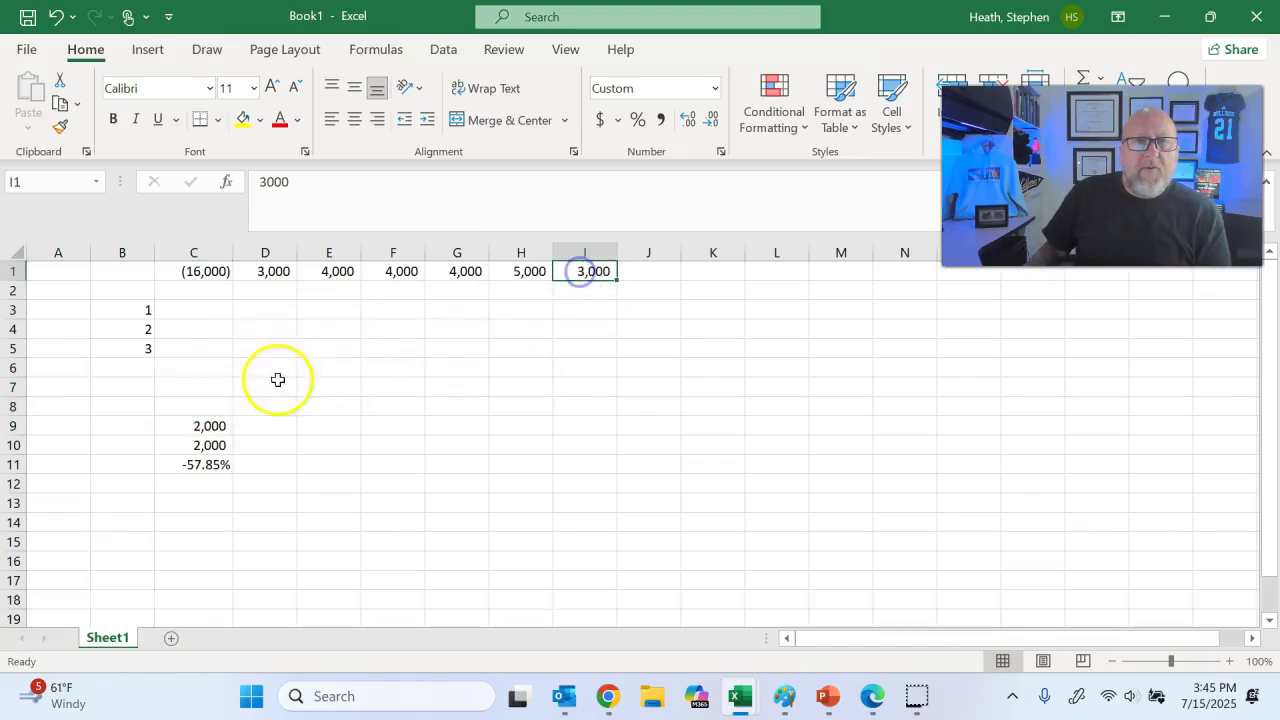
pyautogui.click(210, 426)
pyautogui.moveTo(215, 419); pyautogui.dragTo(650, 272)
pyautogui.click(205, 447)
pyautogui.moveTo(206, 437); pyautogui.dragTo(720, 258)
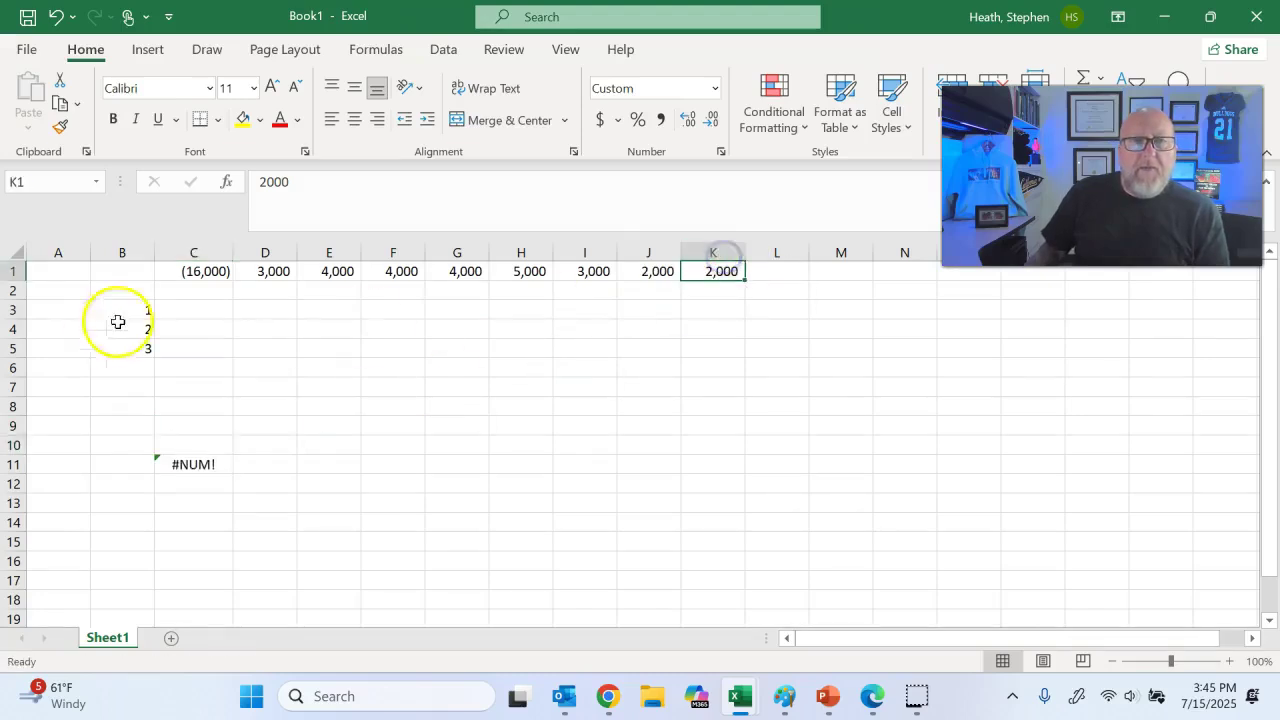
# Step: Enter the present value formula =D1/(1.14)^1 in D2 and fill it across to K2
pyautogui.click(114, 278)
pyautogui.moveTo(114, 286); pyautogui.dragTo(137, 488)
pyautogui.click(256, 289)
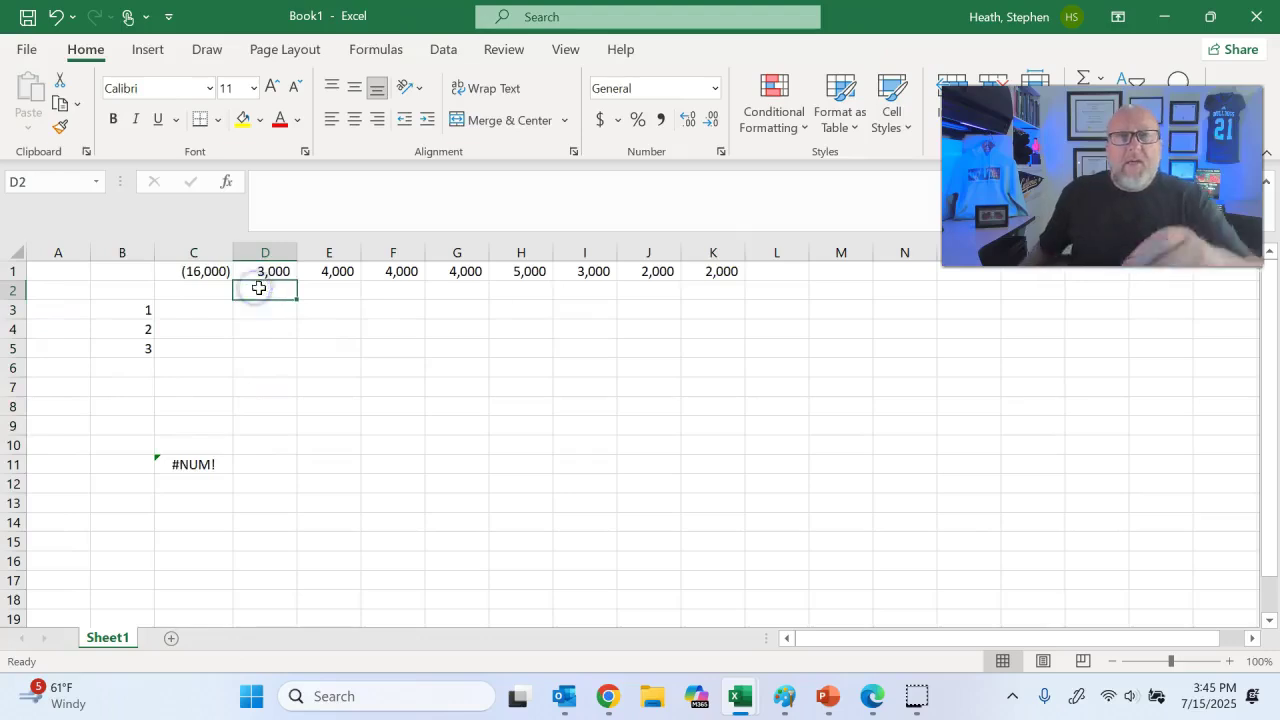
pyautogui.write('=')
pyautogui.click(272, 271)
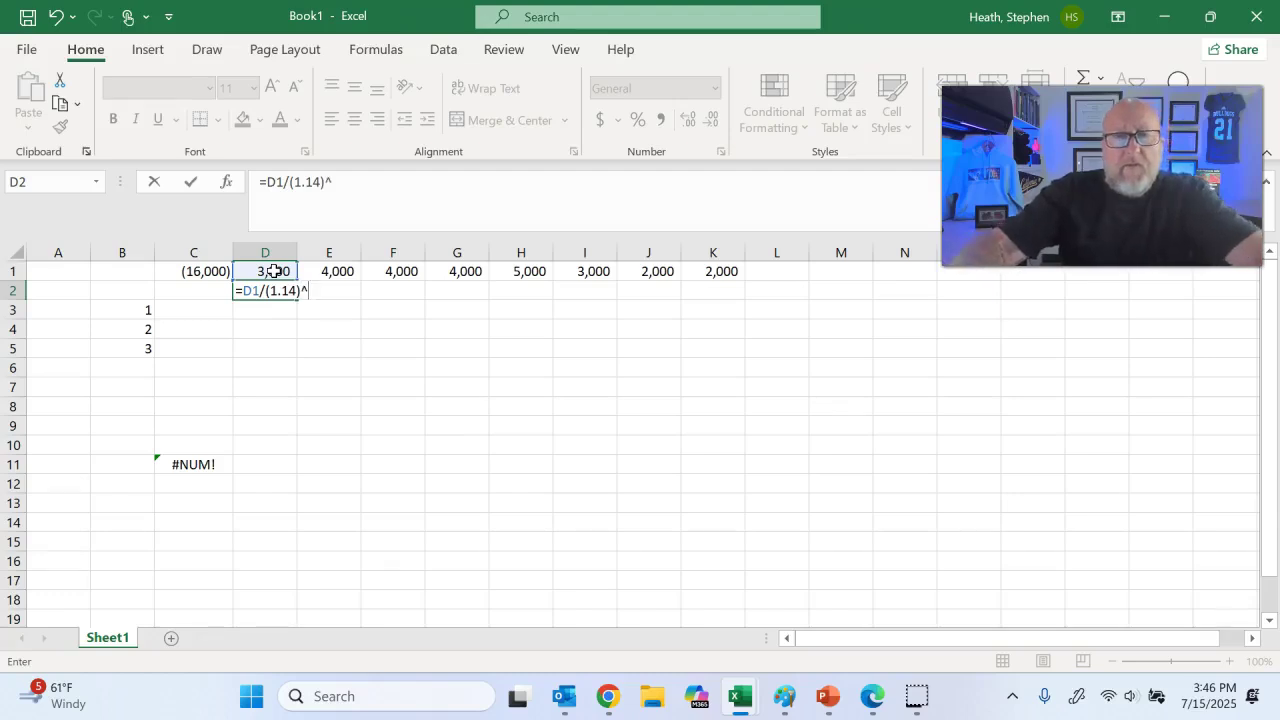
pyautogui.press('Return')
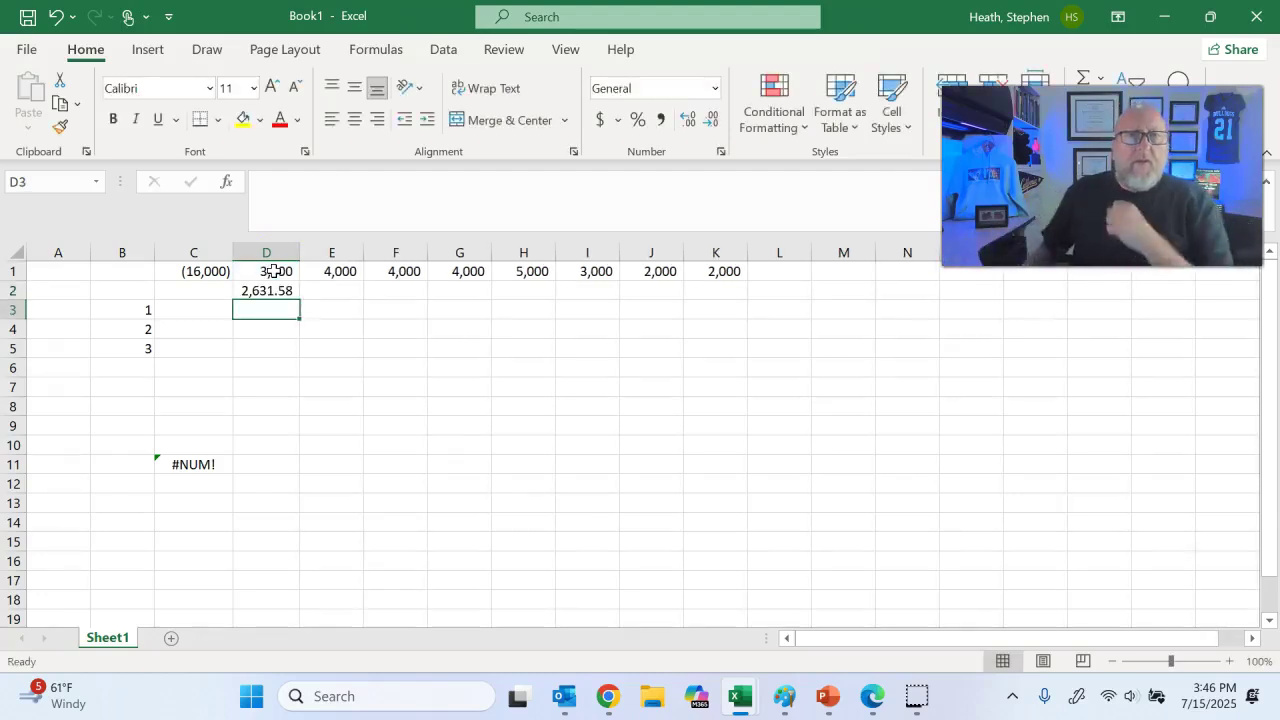
pyautogui.click(268, 290)
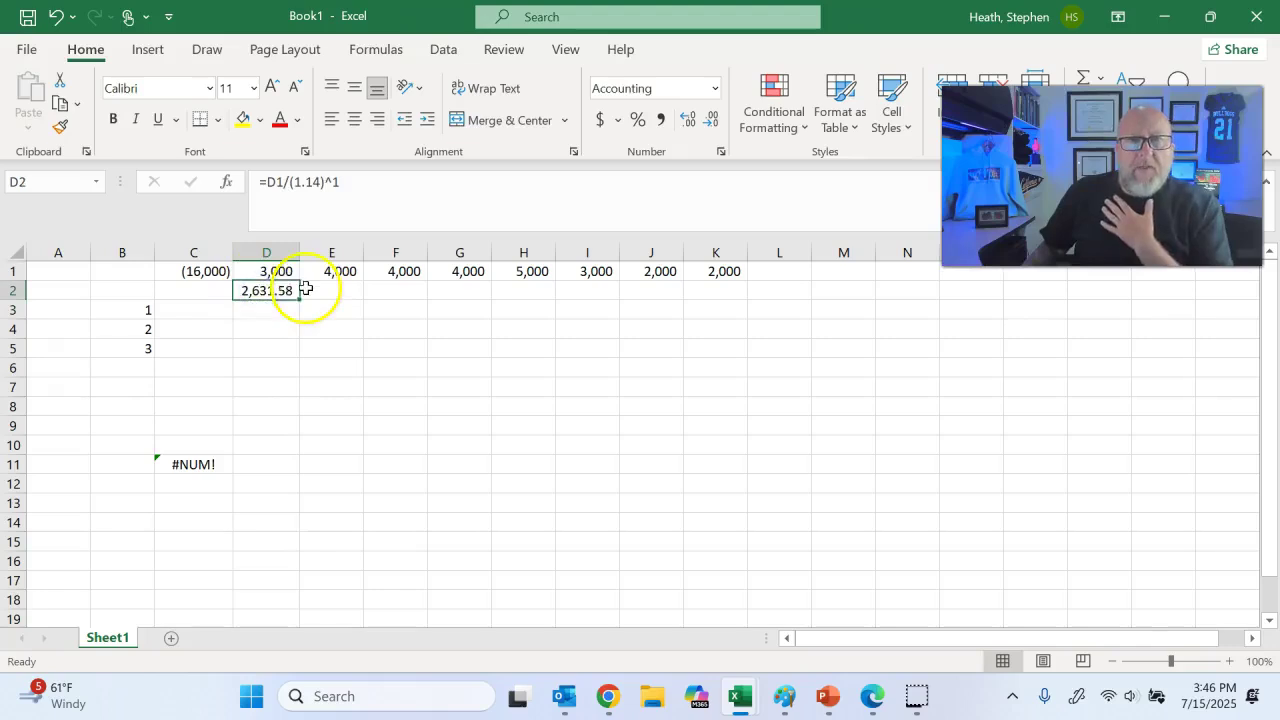
pyautogui.moveTo(302, 299); pyautogui.dragTo(738, 300)
# Step: Change the exponent in E2's discount formula to 2
pyautogui.click(318, 296)
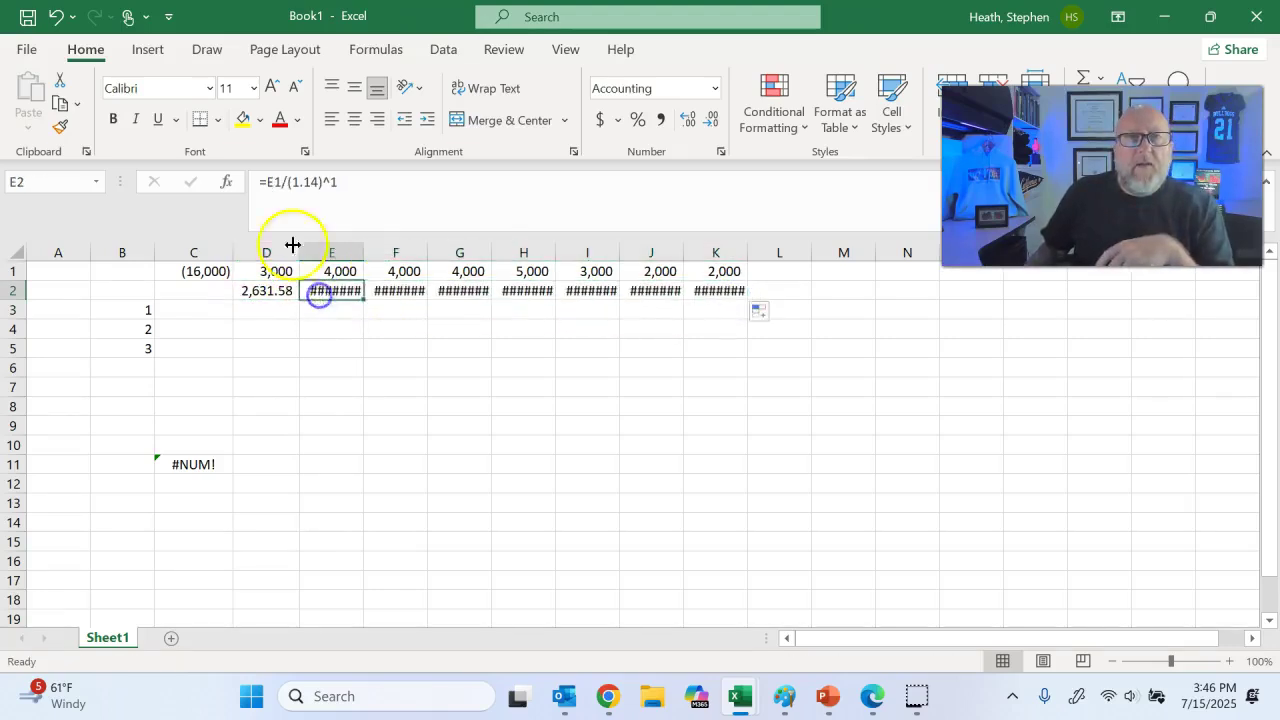
pyautogui.doubleClick(334, 182)
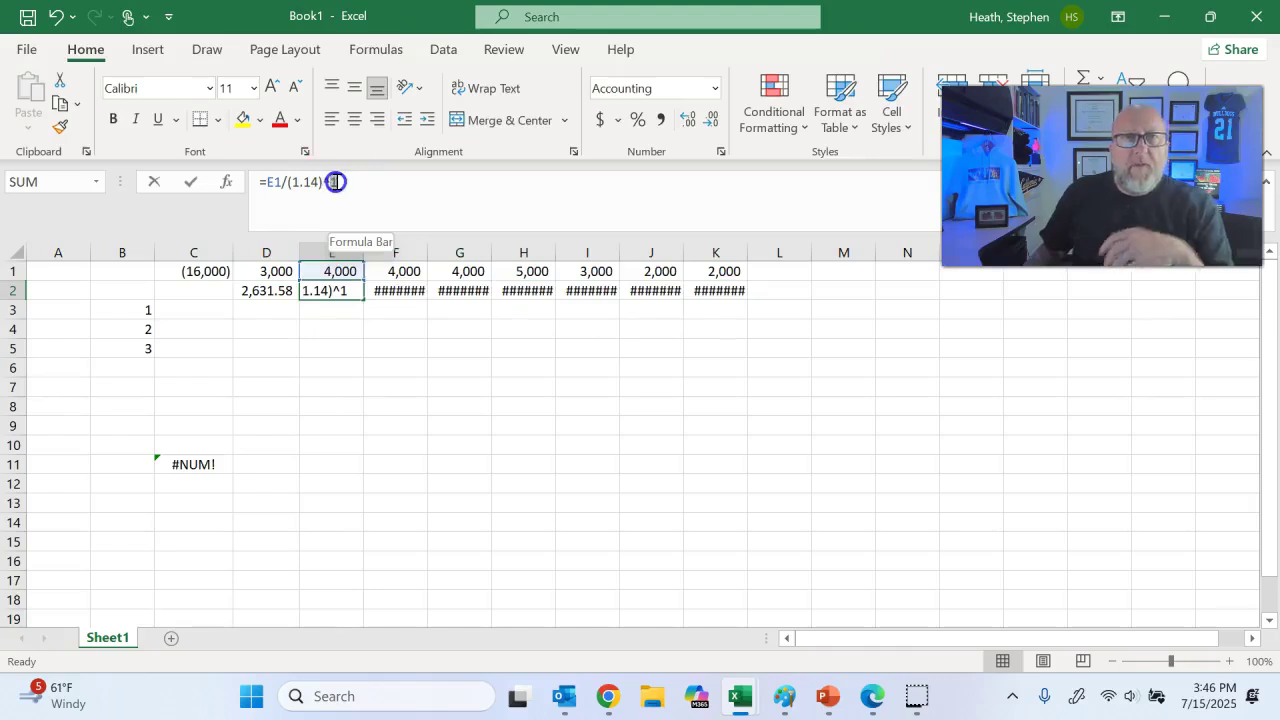
pyautogui.write('2')
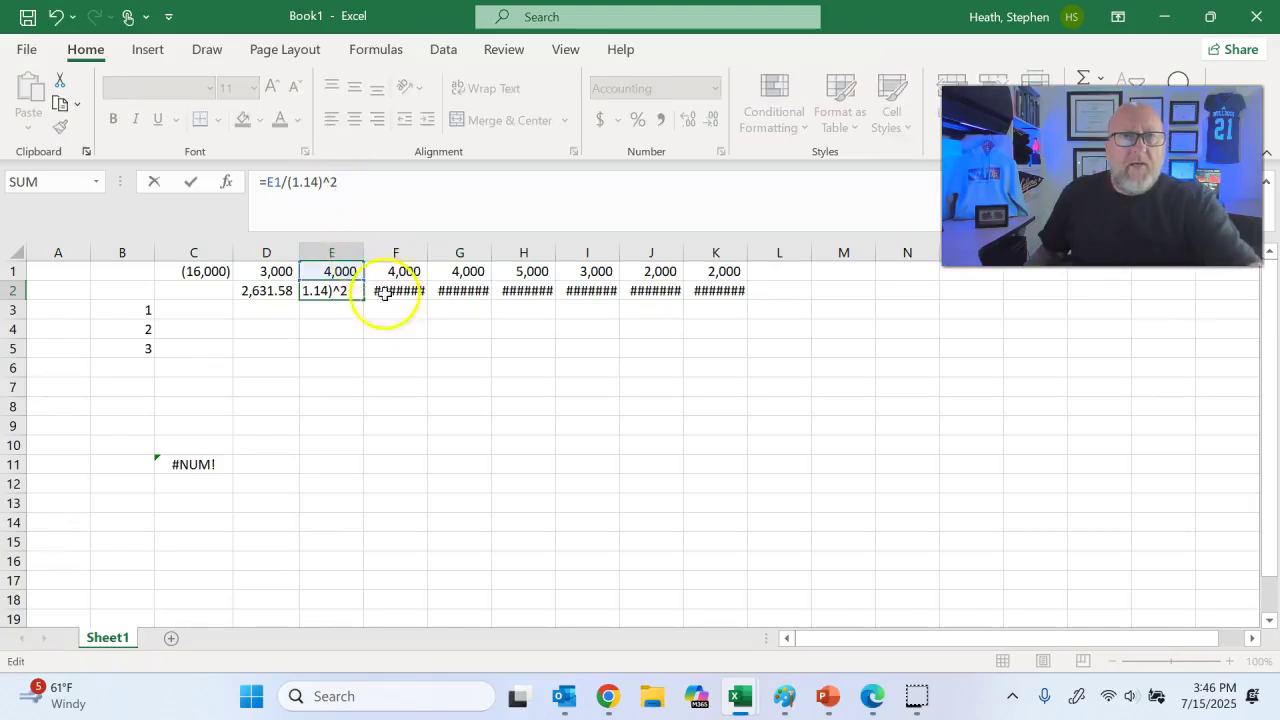
pyautogui.click(386, 292)
# Step: Widen columns E to J and display the present values in D2:K2 without decimals
pyautogui.moveTo(353, 249); pyautogui.dragTo(698, 251)
pyautogui.moveTo(286, 287); pyautogui.dragTo(810, 290)
pyautogui.click(710, 121)
pyautogui.click(710, 121)
pyautogui.click(381, 309)
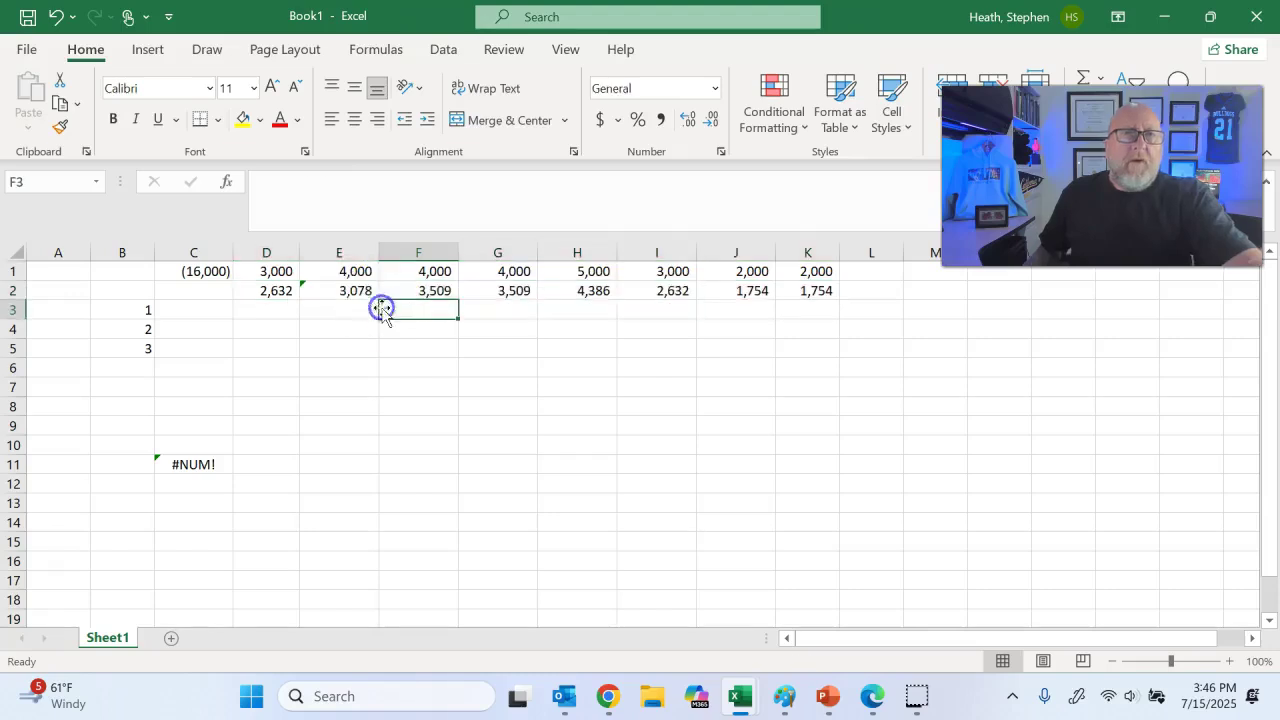
pyautogui.click(357, 291)
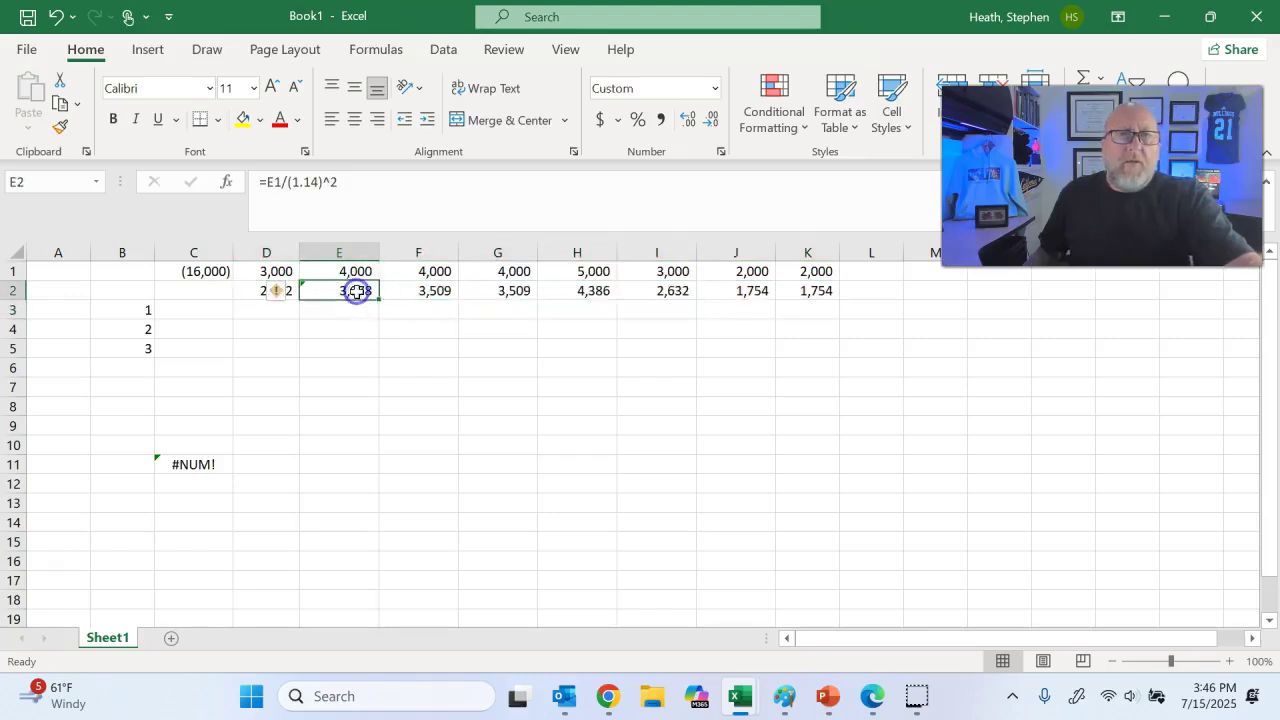
pyautogui.click(267, 183)
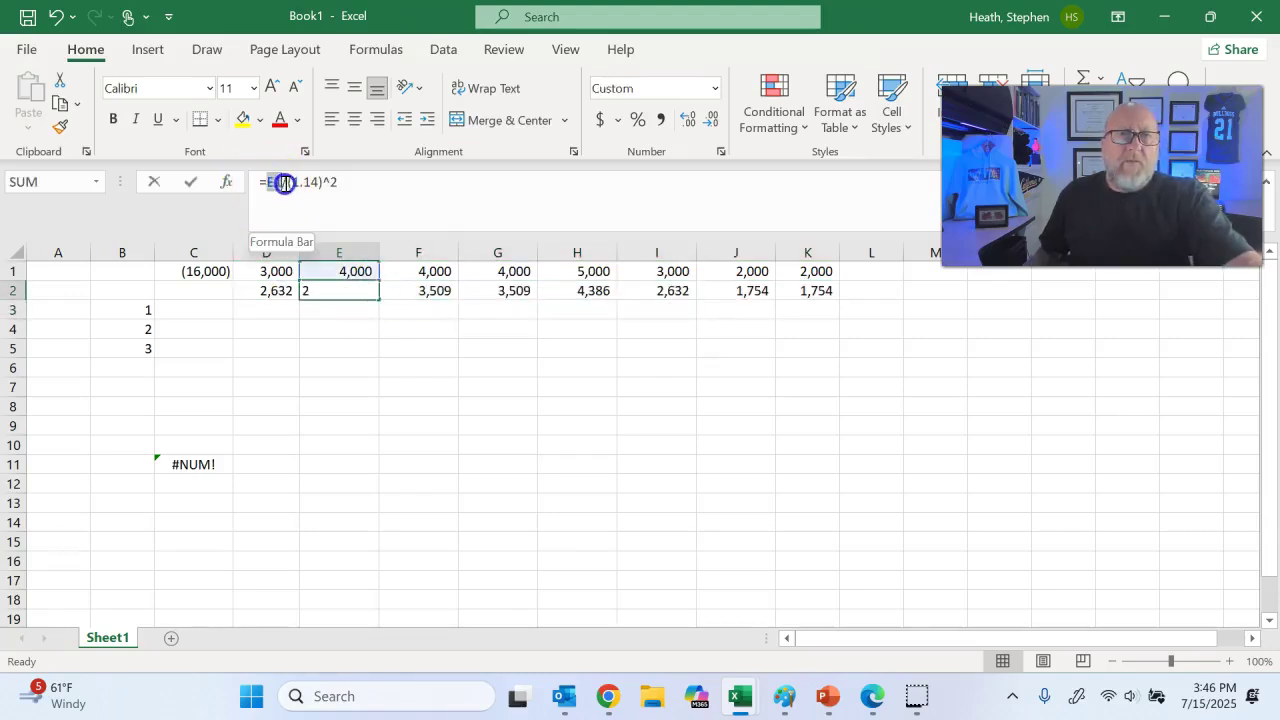
pyautogui.click(284, 183)
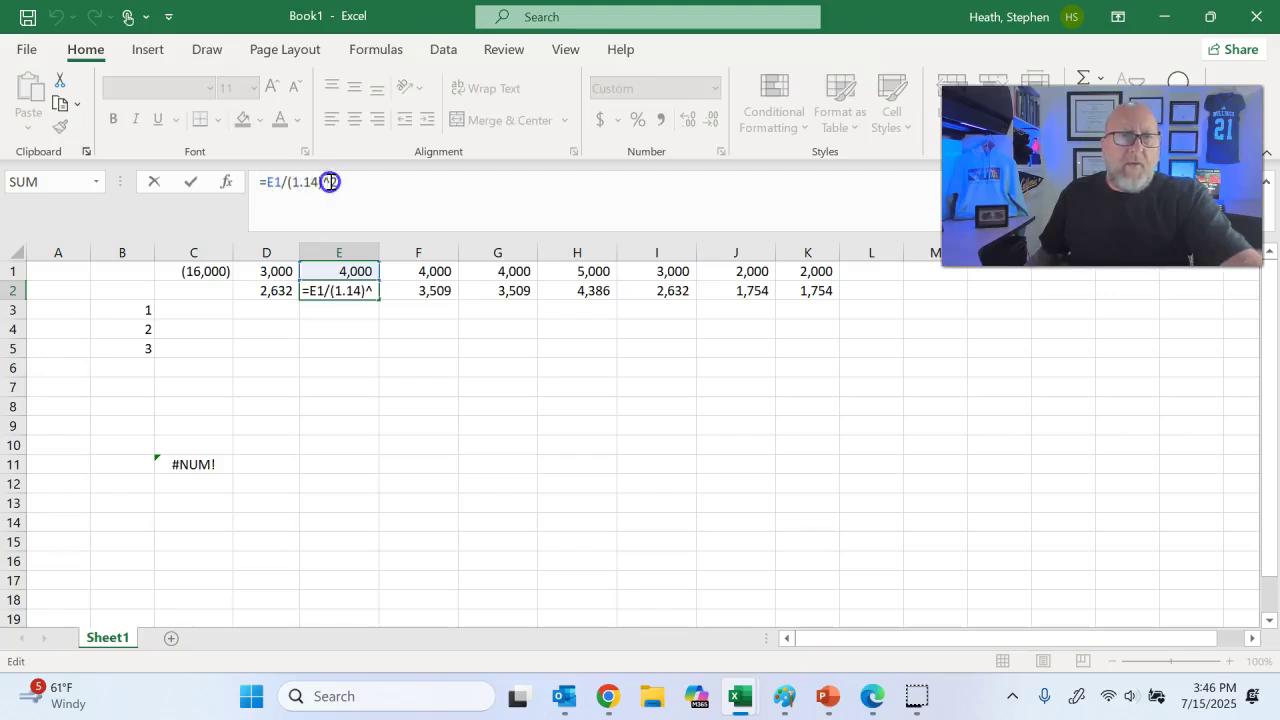
pyautogui.click(447, 337)
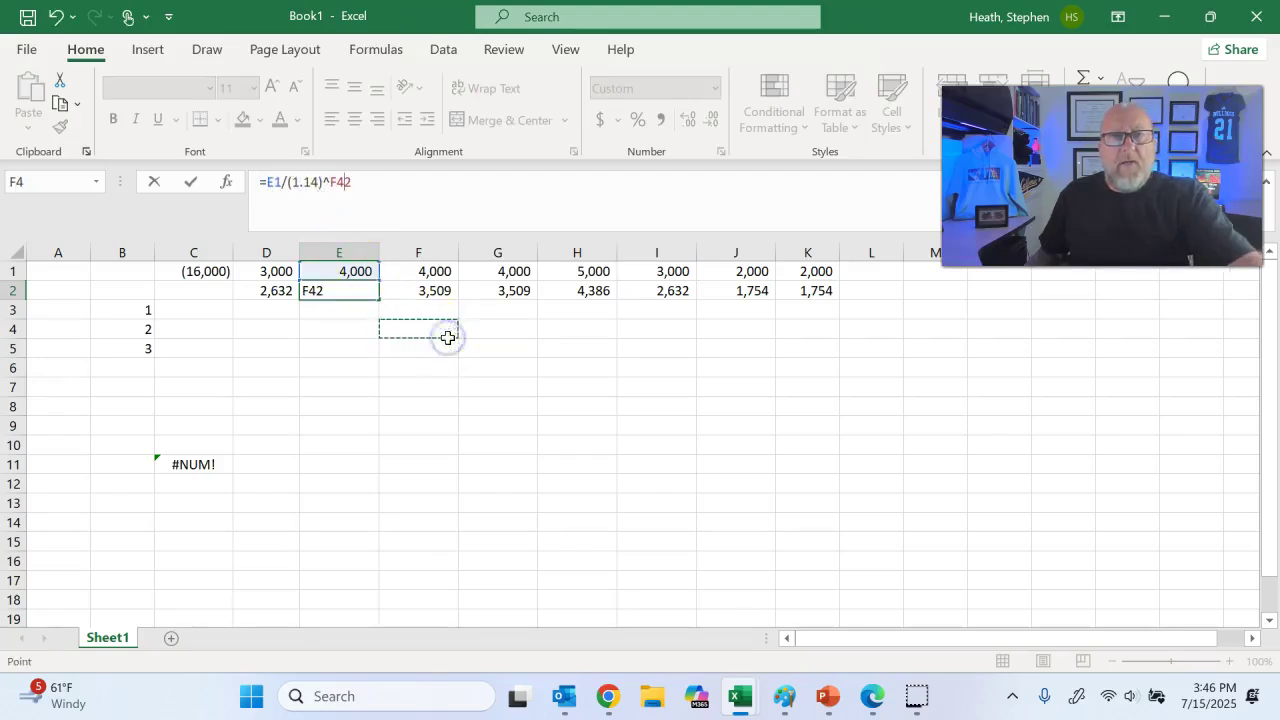
pyautogui.press('Escape')
# Step: Change the exponent in F2's discount formula to 3 and check the cell against its cash flow in F1
pyautogui.click(435, 292)
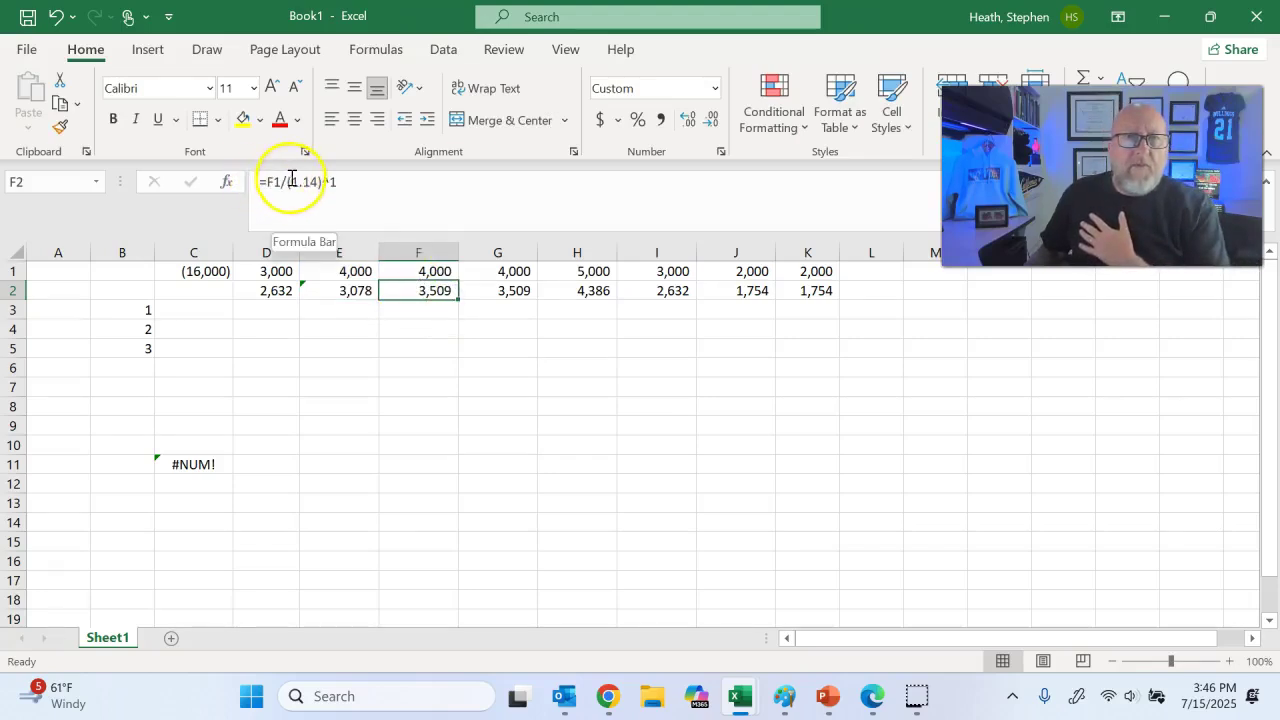
pyautogui.doubleClick(332, 181)
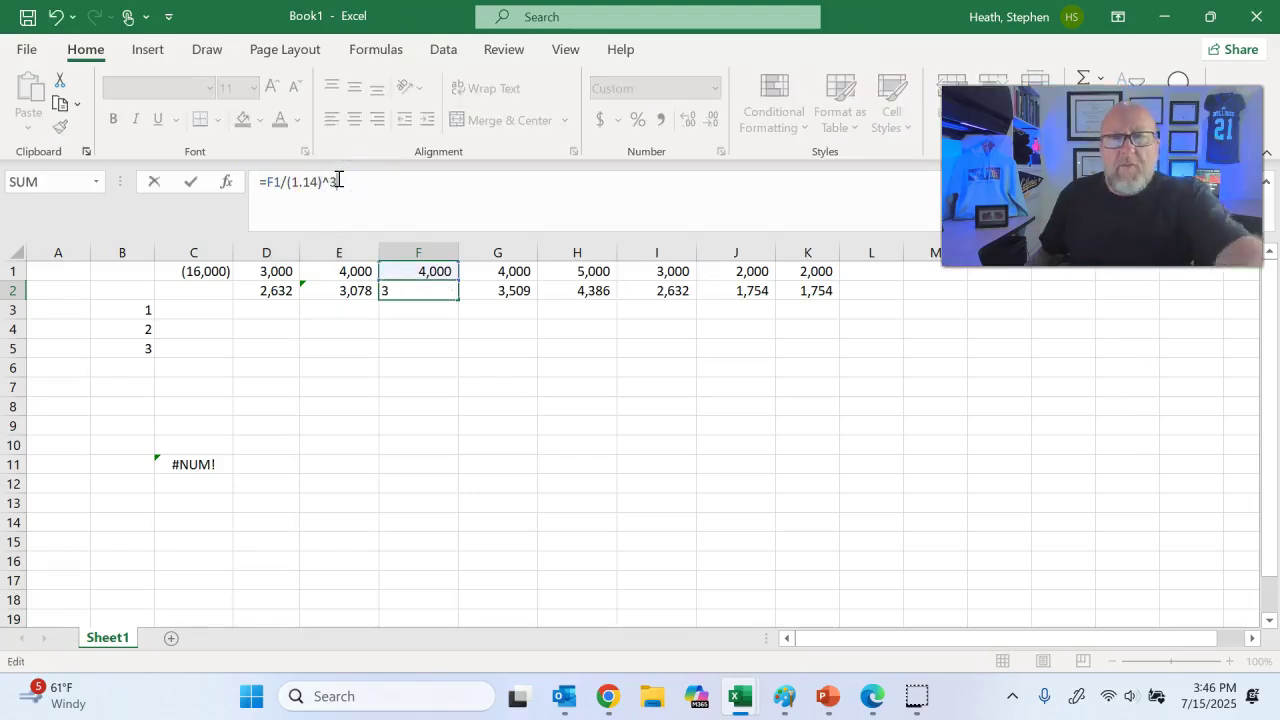
pyautogui.write('3')
pyautogui.press('Return')
pyautogui.click(430, 271)
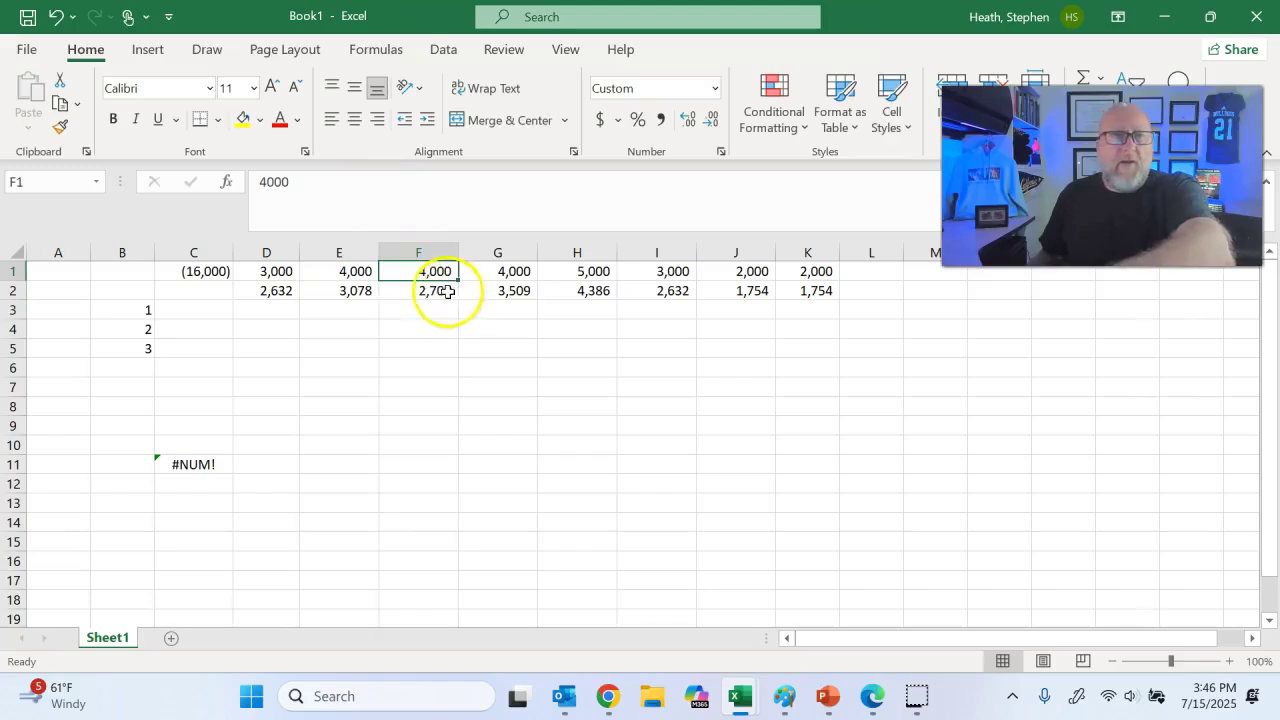
pyautogui.click(414, 291)
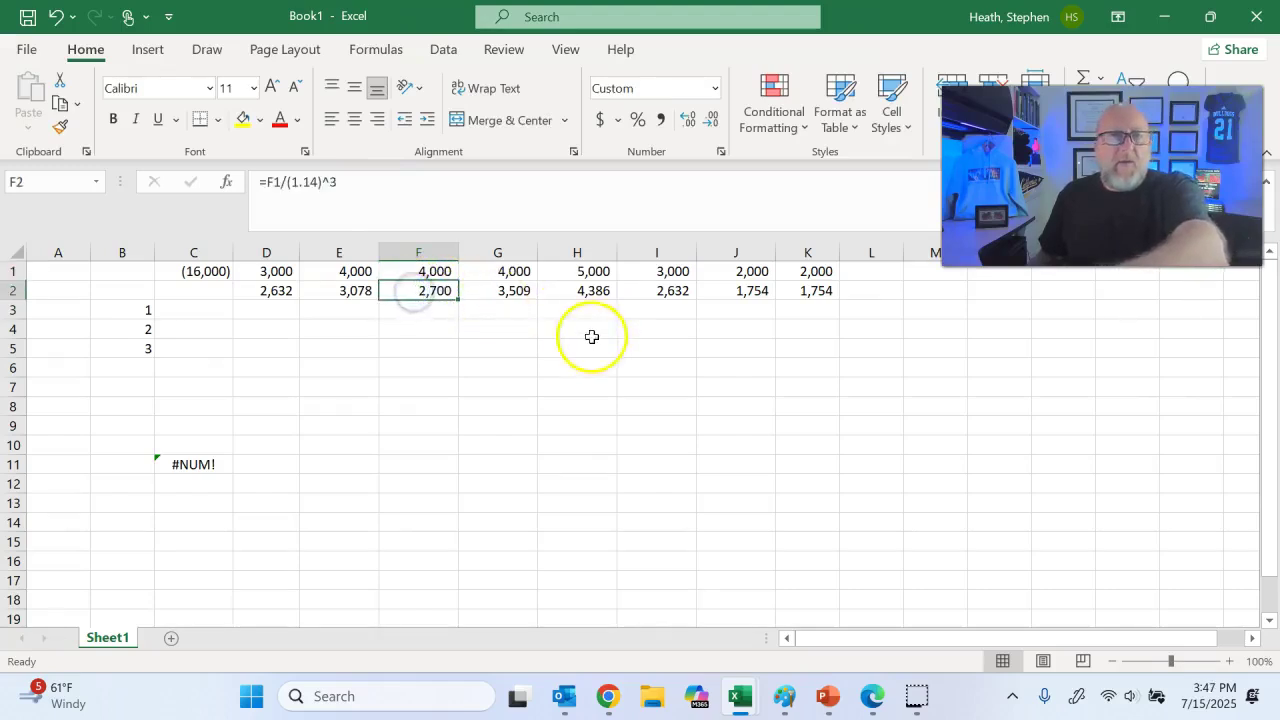
# Step: Set the exponent in G2's discount formula to 4 and in H2's formula to 5
pyautogui.click(493, 291)
pyautogui.doubleClick(337, 182)
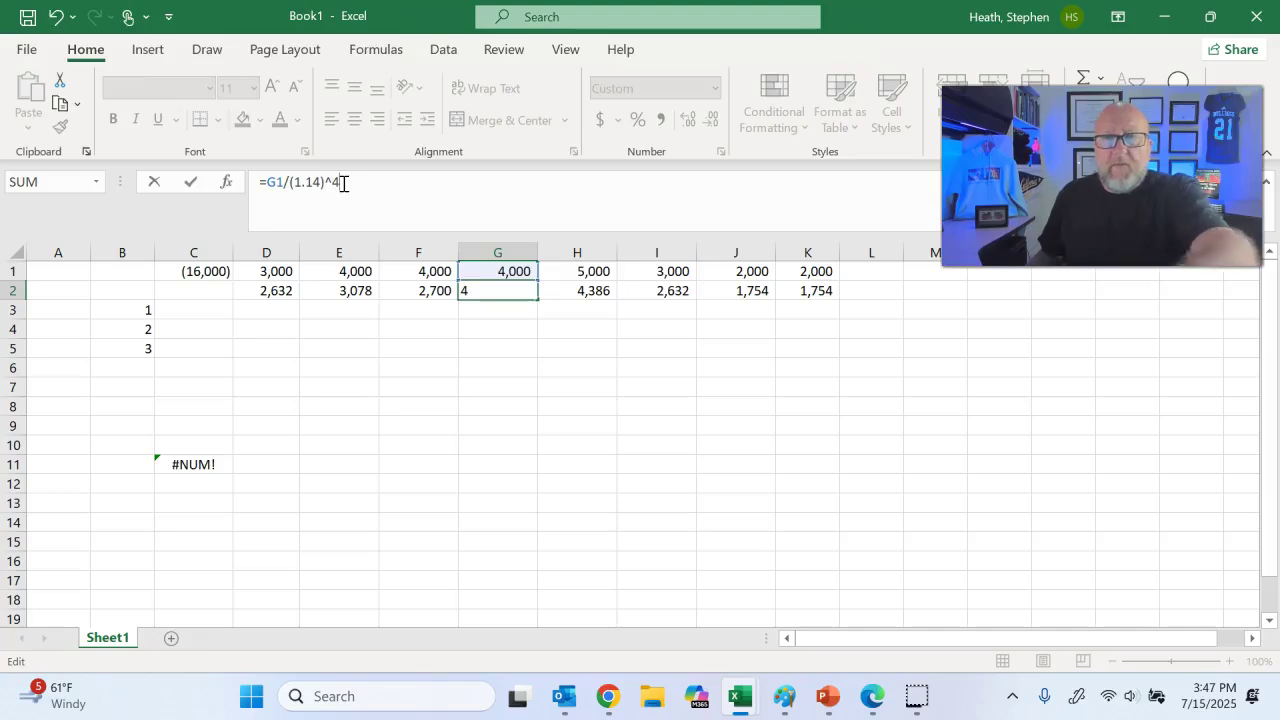
pyautogui.write('4')
pyautogui.press('Return')
pyautogui.click(591, 290)
pyautogui.doubleClick(337, 182)
pyautogui.write('5')
pyautogui.click(622, 325)
# Step: Set the exponent in I2's discount formula to 6 and in J2's formula to 7
pyautogui.click(634, 292)
pyautogui.doubleClick(334, 181)
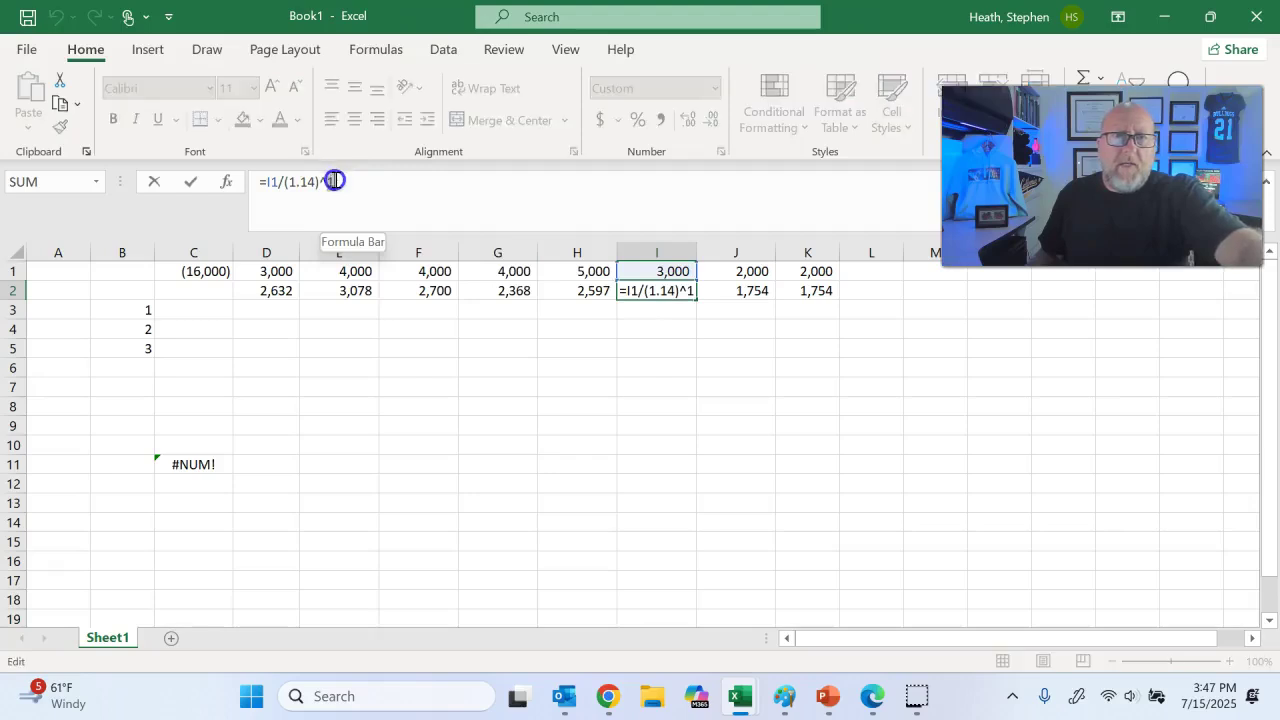
pyautogui.write('6')
pyautogui.click(703, 331)
pyautogui.click(729, 289)
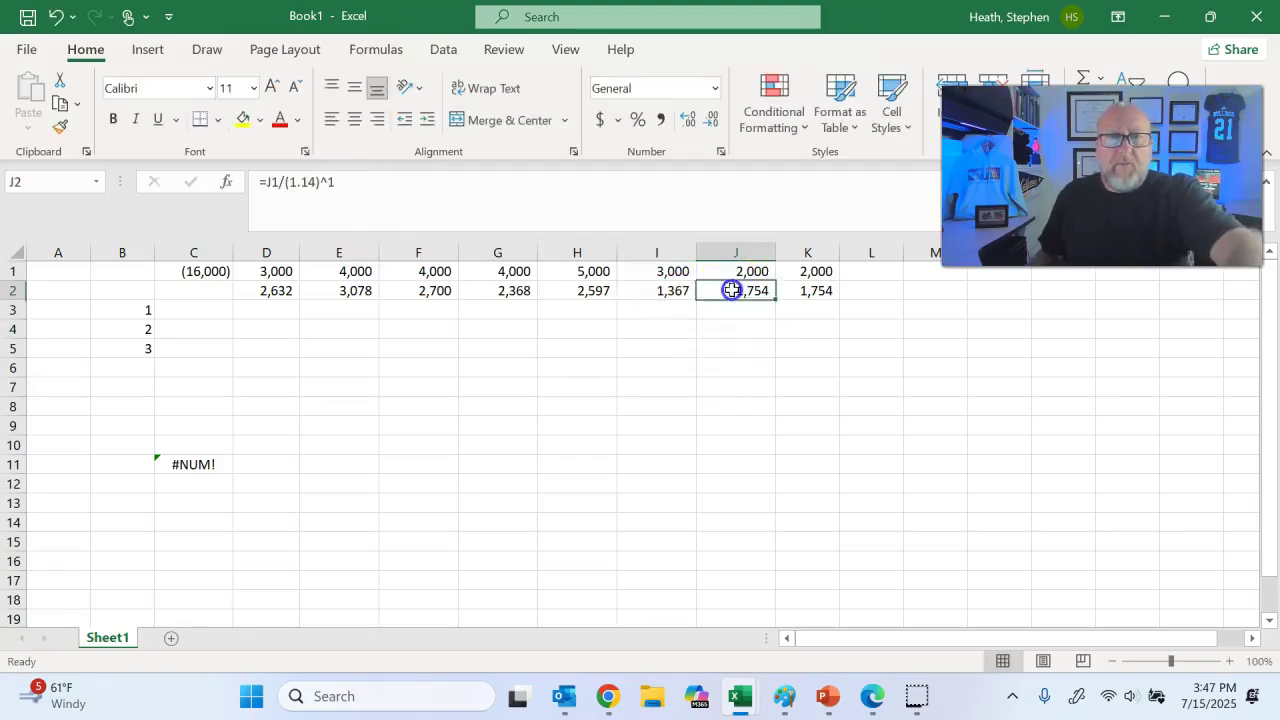
pyautogui.doubleClick(331, 181)
pyautogui.write('7')
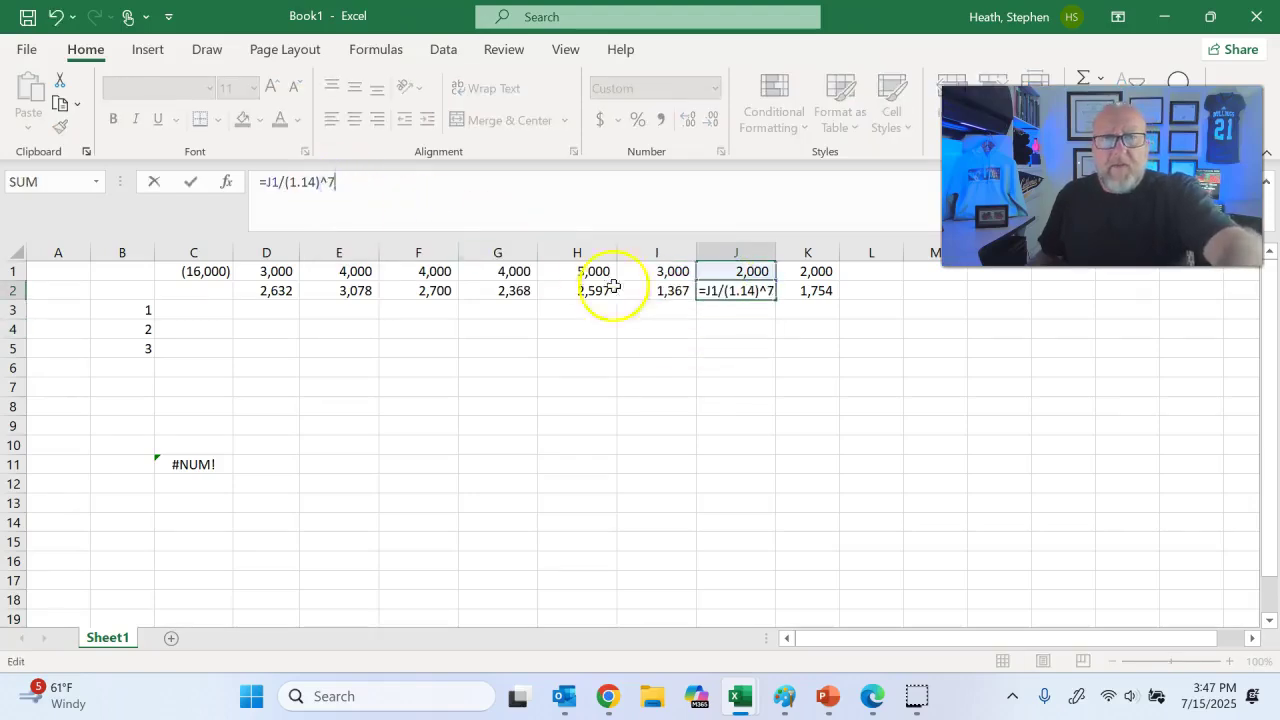
pyautogui.click(734, 366)
# Step: Set the exponent in K2's discount formula to 8
pyautogui.click(795, 288)
pyautogui.doubleClick(335, 181)
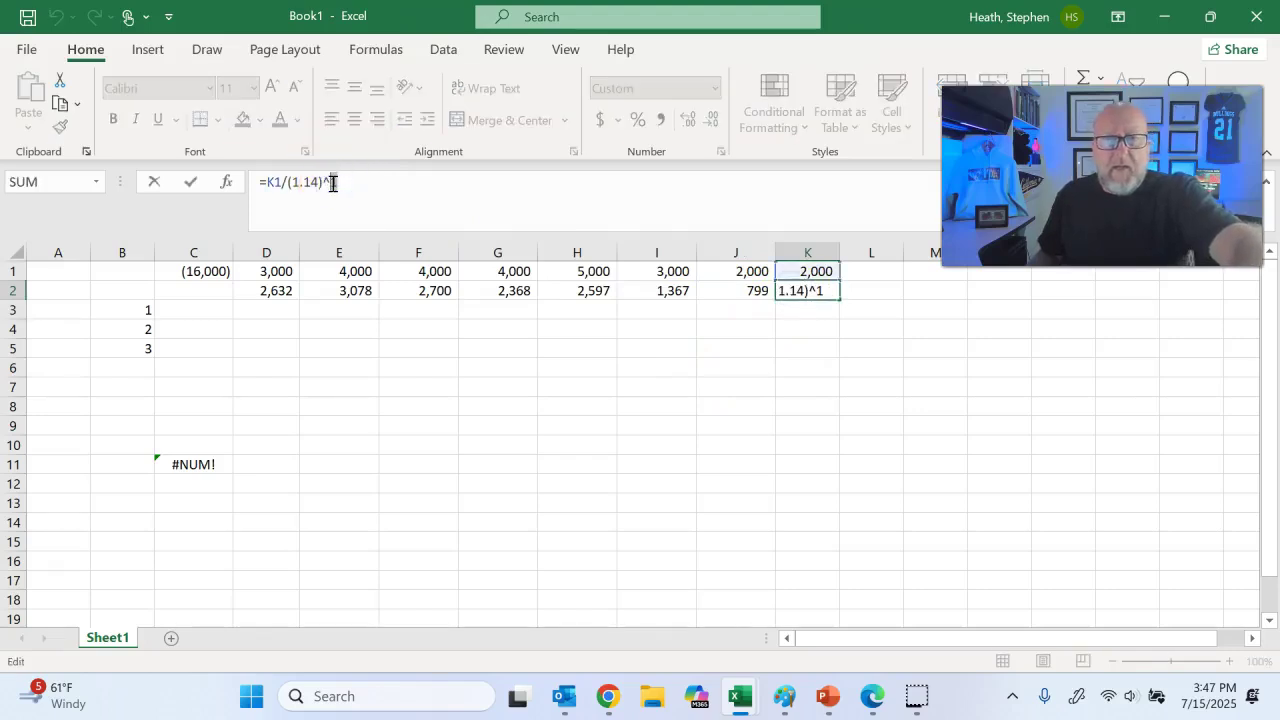
pyautogui.write('8')
pyautogui.press('Return')
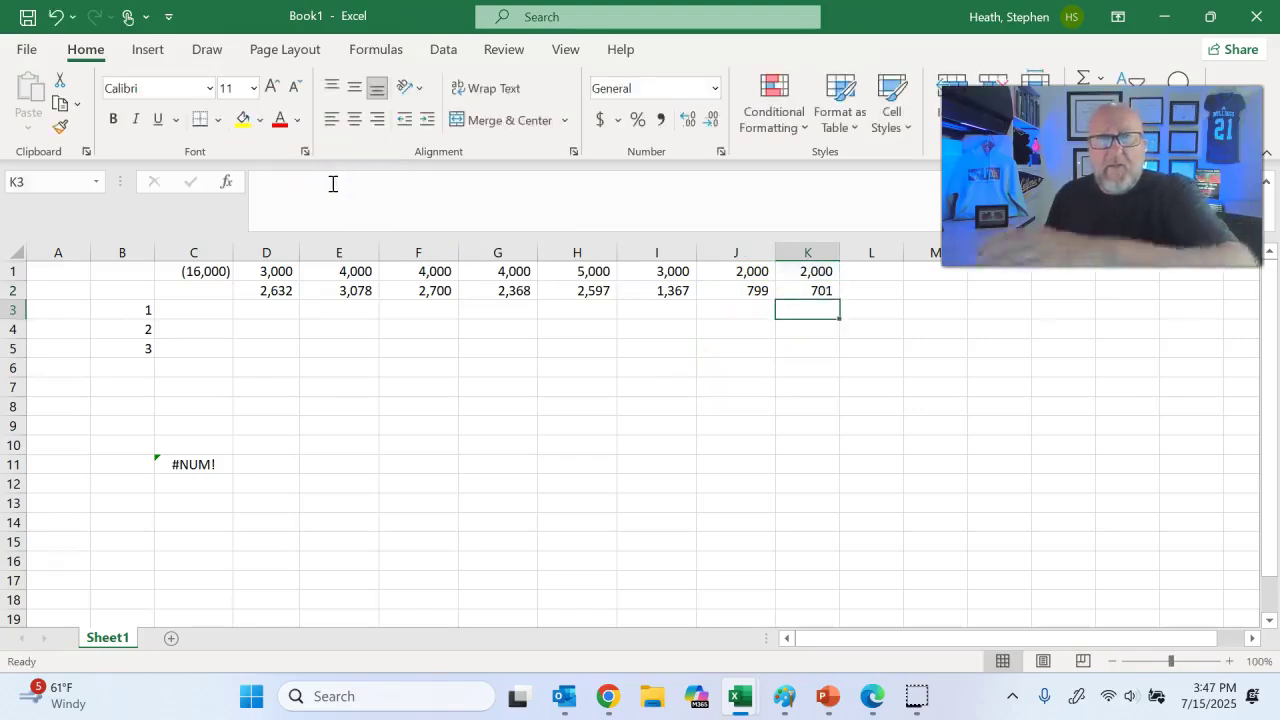
# Step: Total the present values in D2:K2 with a SUM formula in C2
pyautogui.click(193, 287)
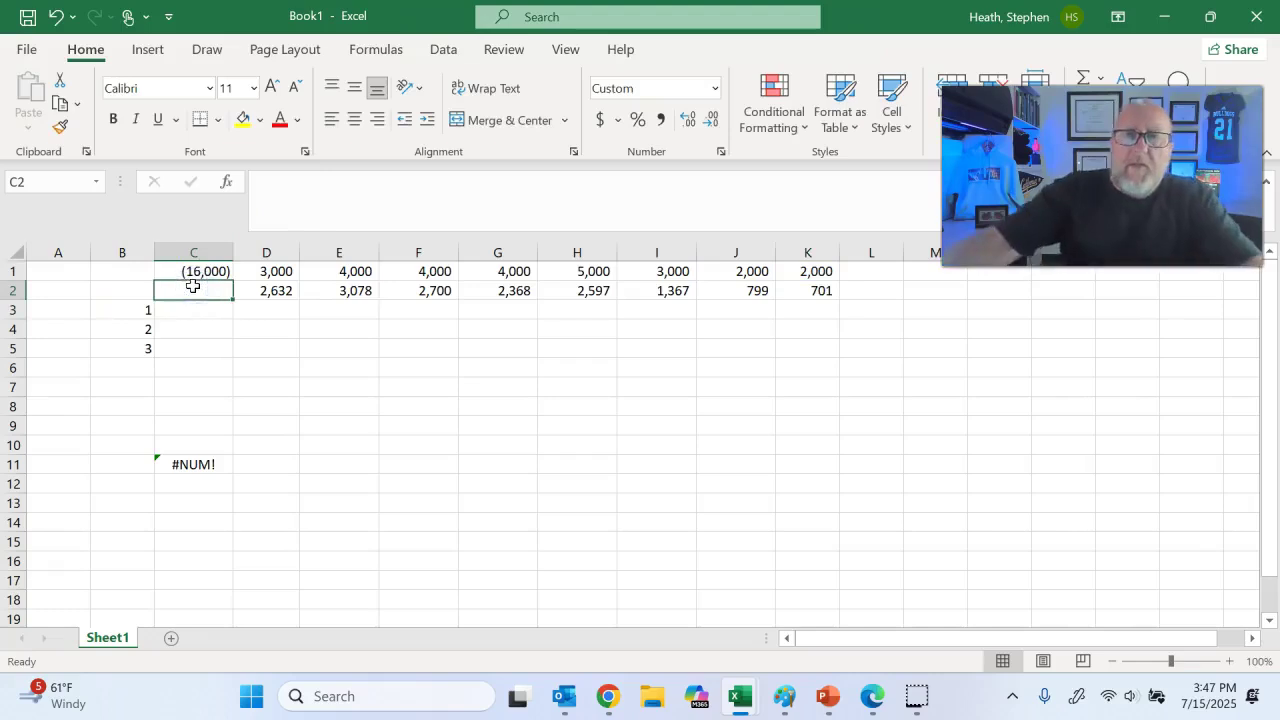
pyautogui.write('=s')
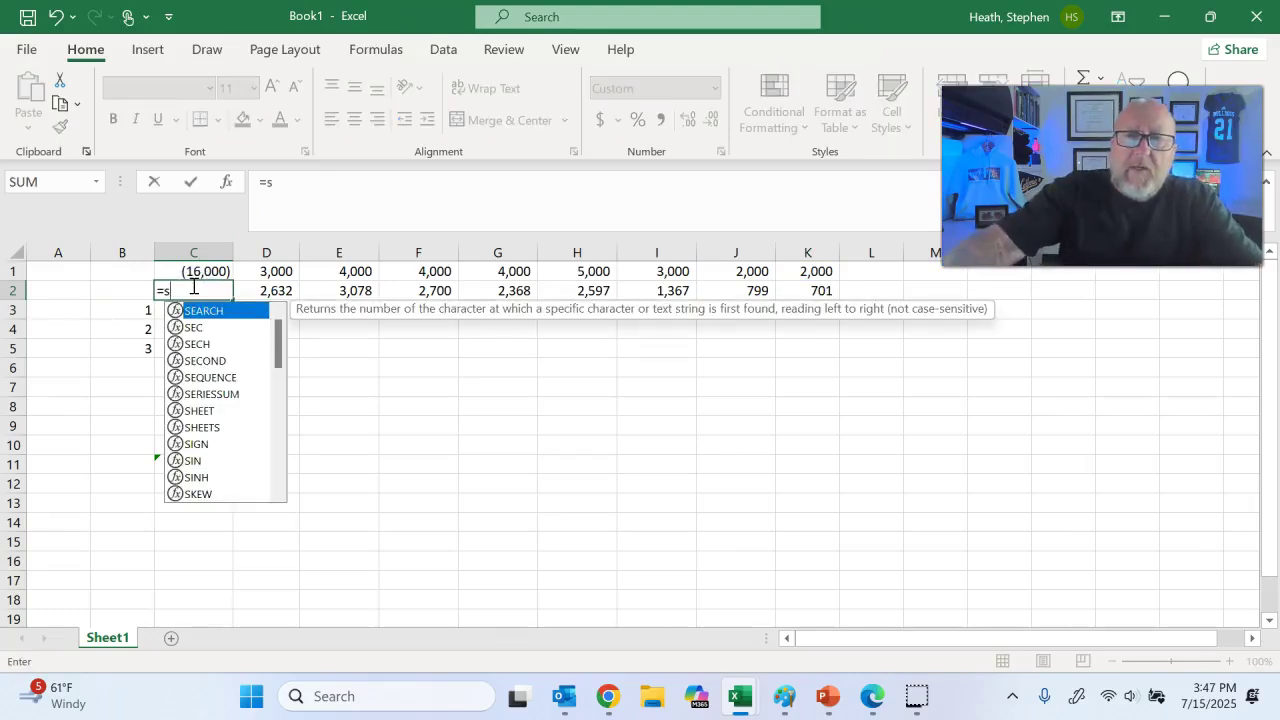
pyautogui.write('9')
pyautogui.press('BackSpace')
pyautogui.press('BackSpace')
pyautogui.write('sum')
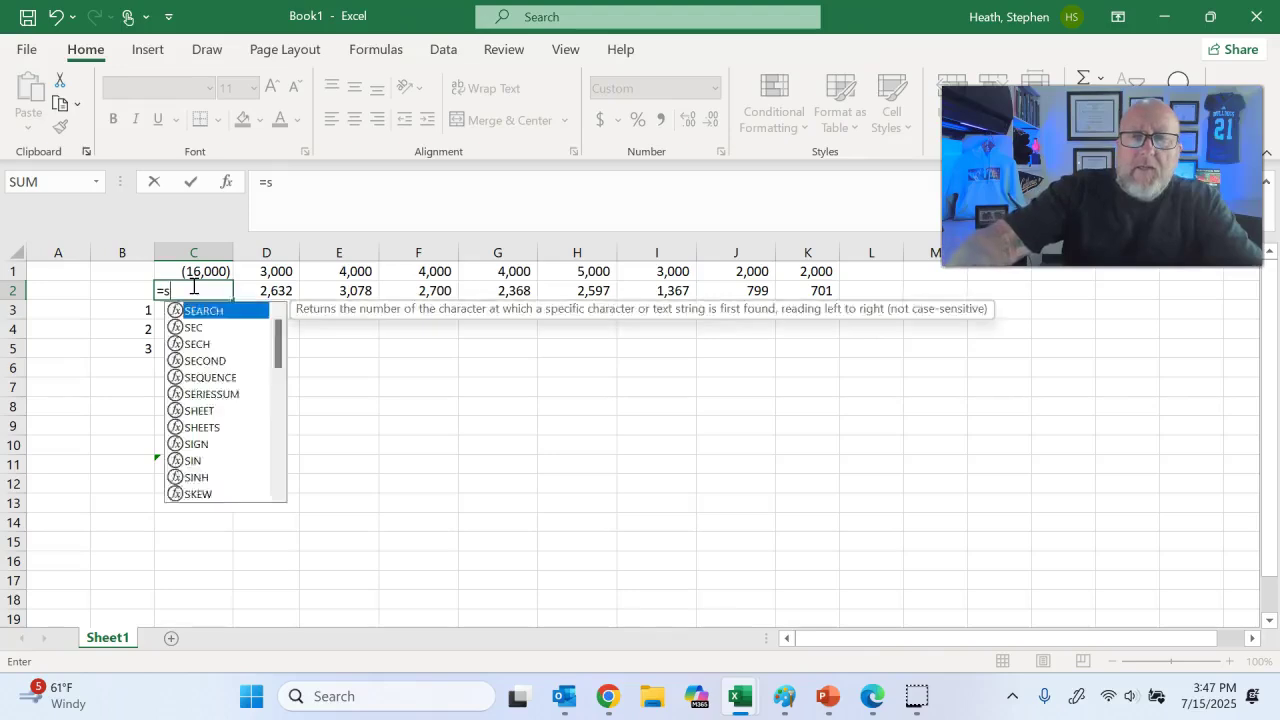
pyautogui.write('(')
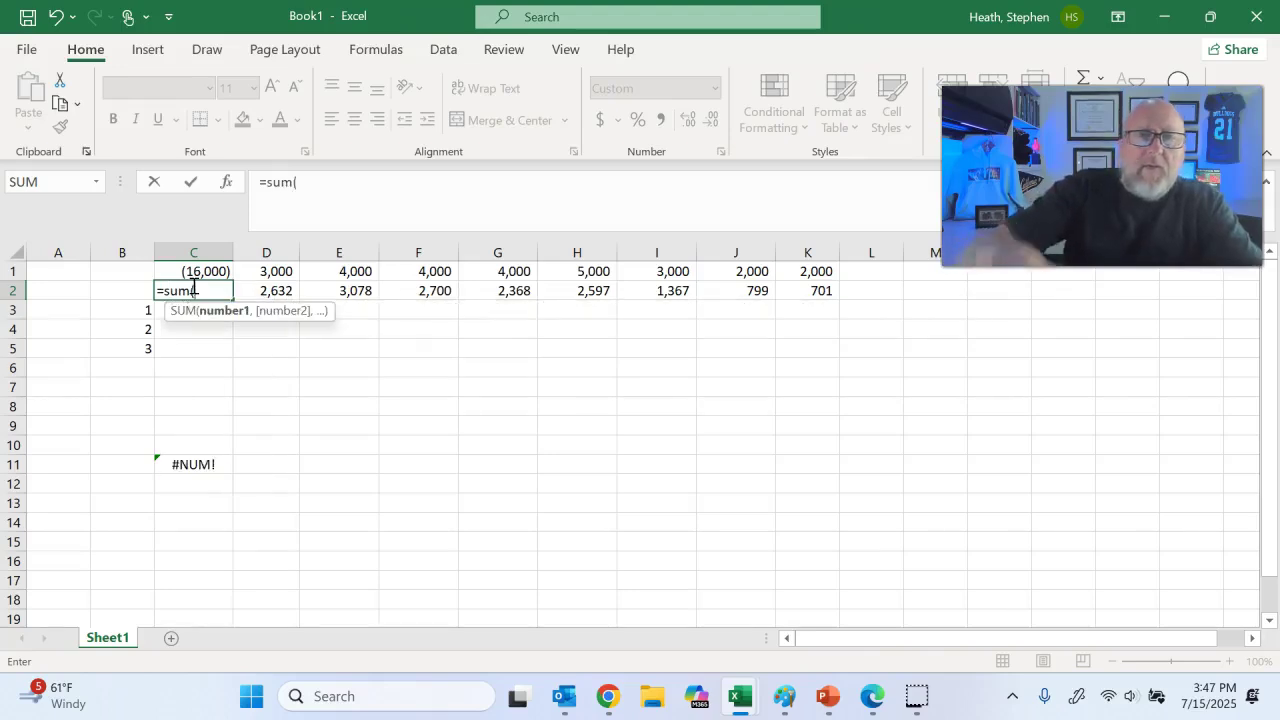
pyautogui.moveTo(277, 291); pyautogui.dragTo(789, 285)
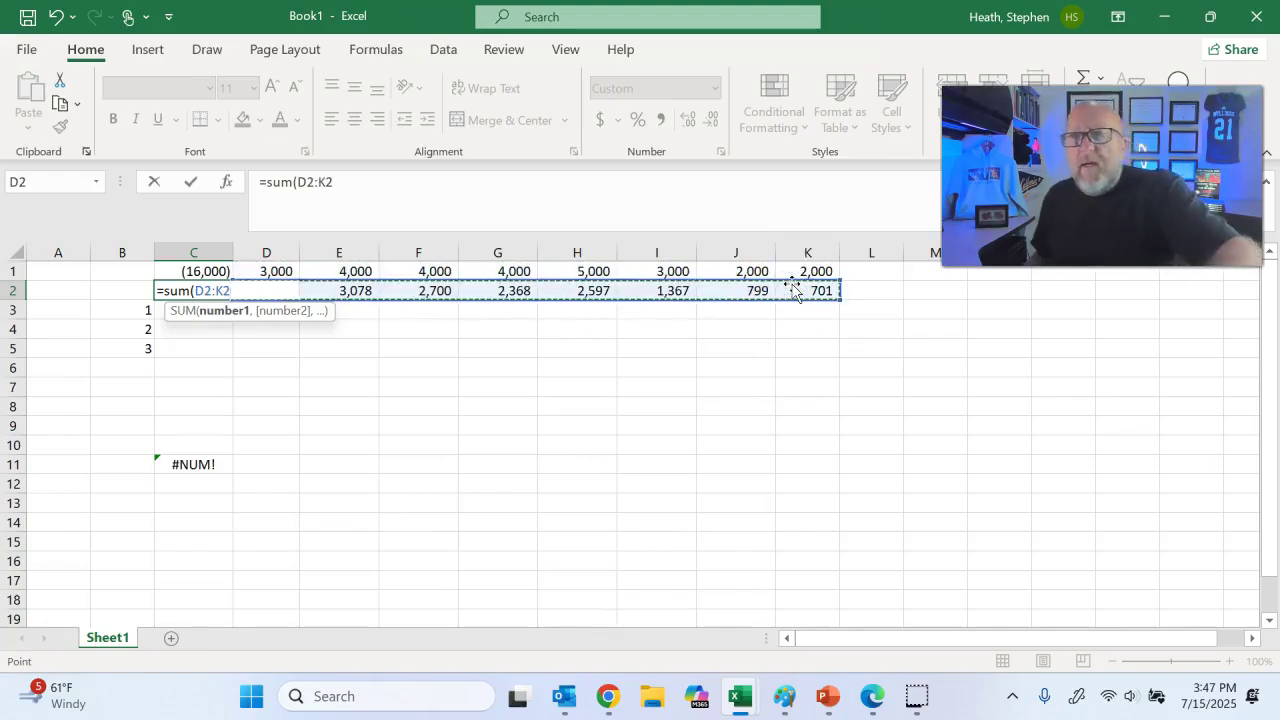
pyautogui.press('Return')
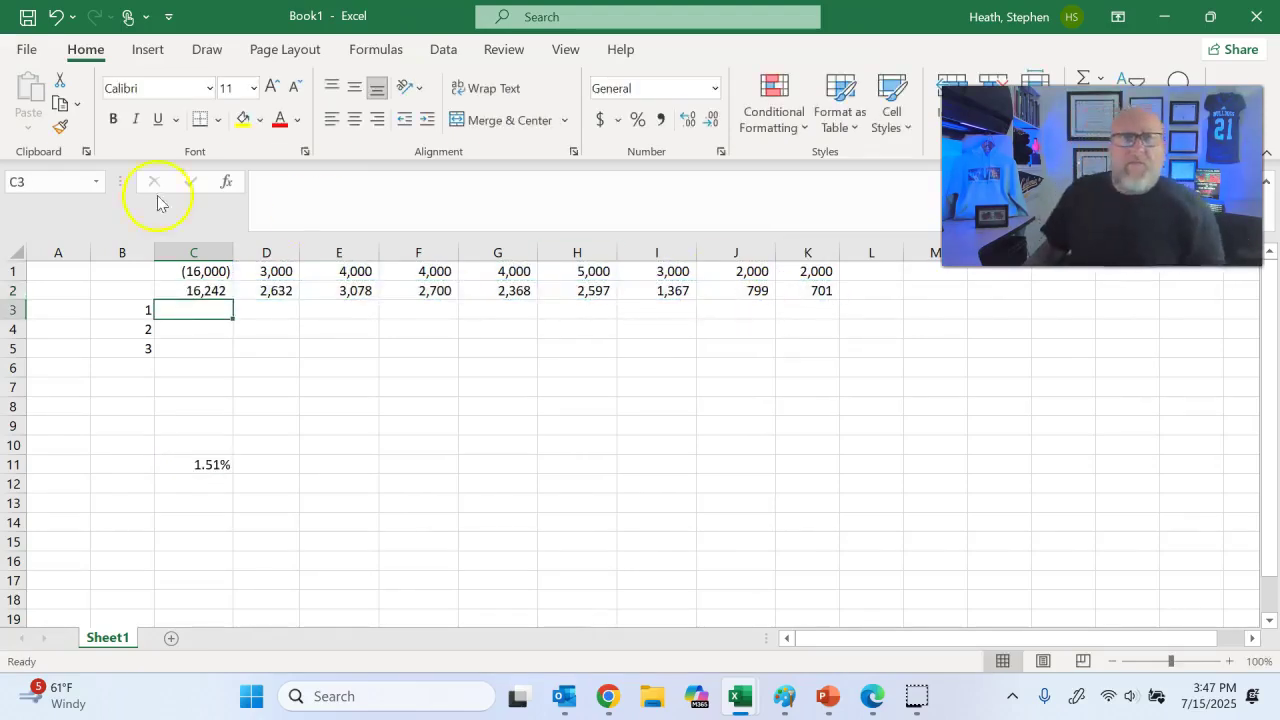
# Step: Compare the present value total in C2 with the outlay in C1 and the row 1 cash flows, and review C2's formula
pyautogui.click(206, 303)
pyautogui.click(202, 290)
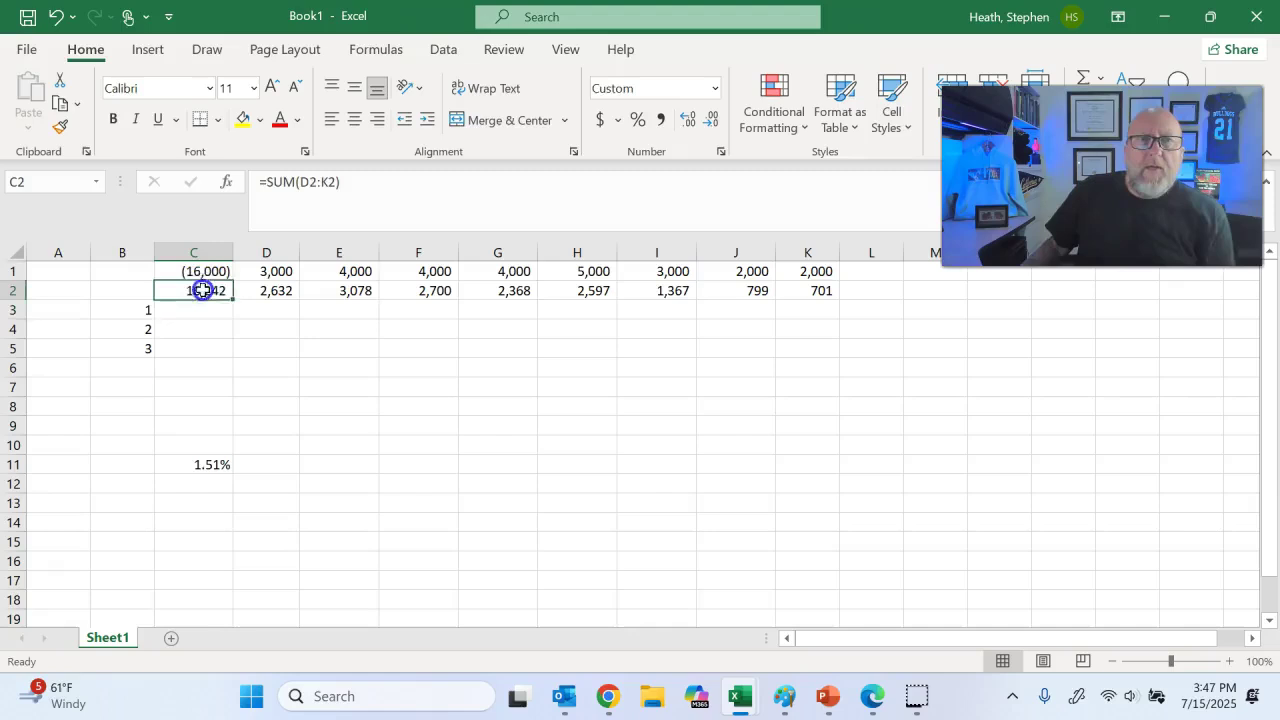
pyautogui.click(128, 274)
pyautogui.click(176, 273)
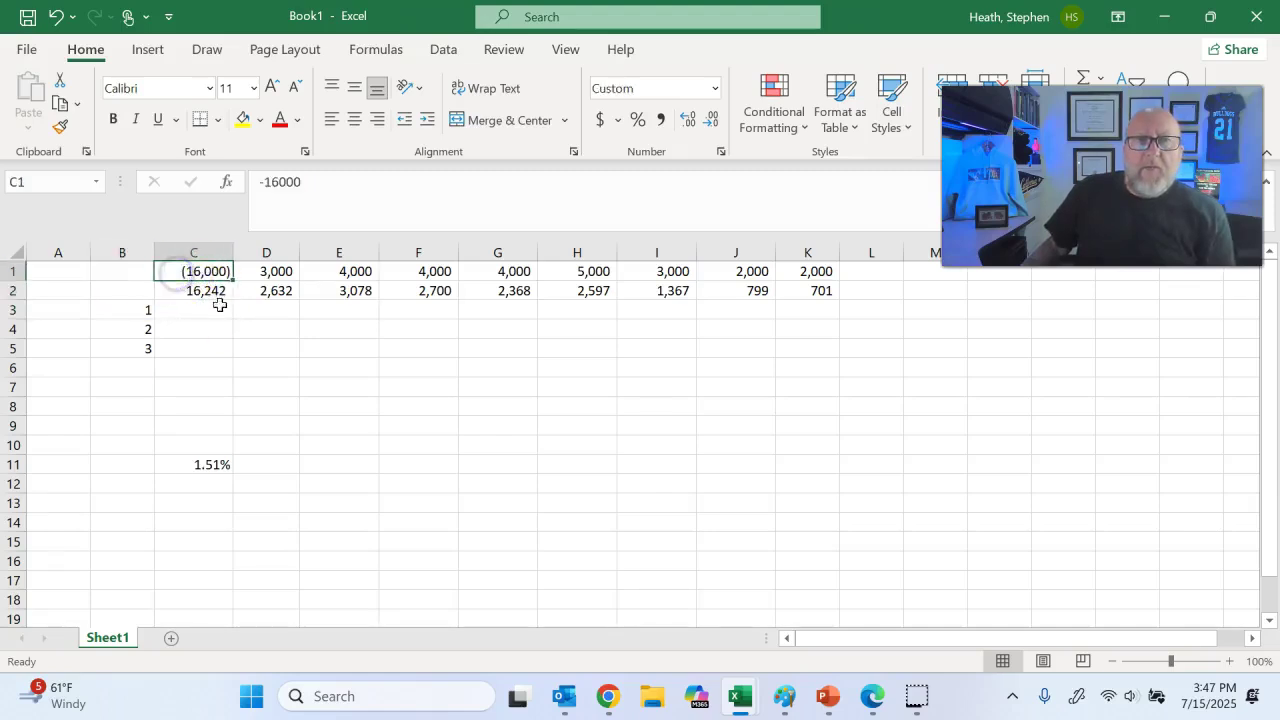
pyautogui.moveTo(252, 272); pyautogui.dragTo(548, 270)
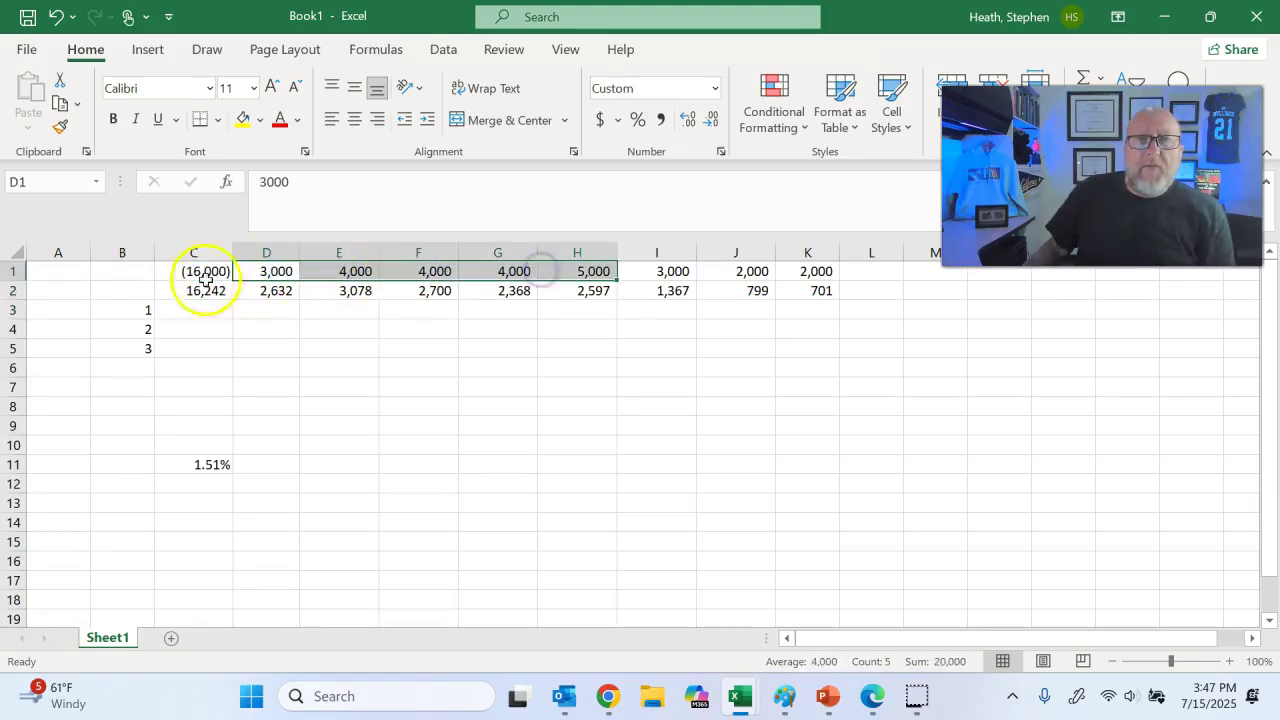
pyautogui.click(190, 291)
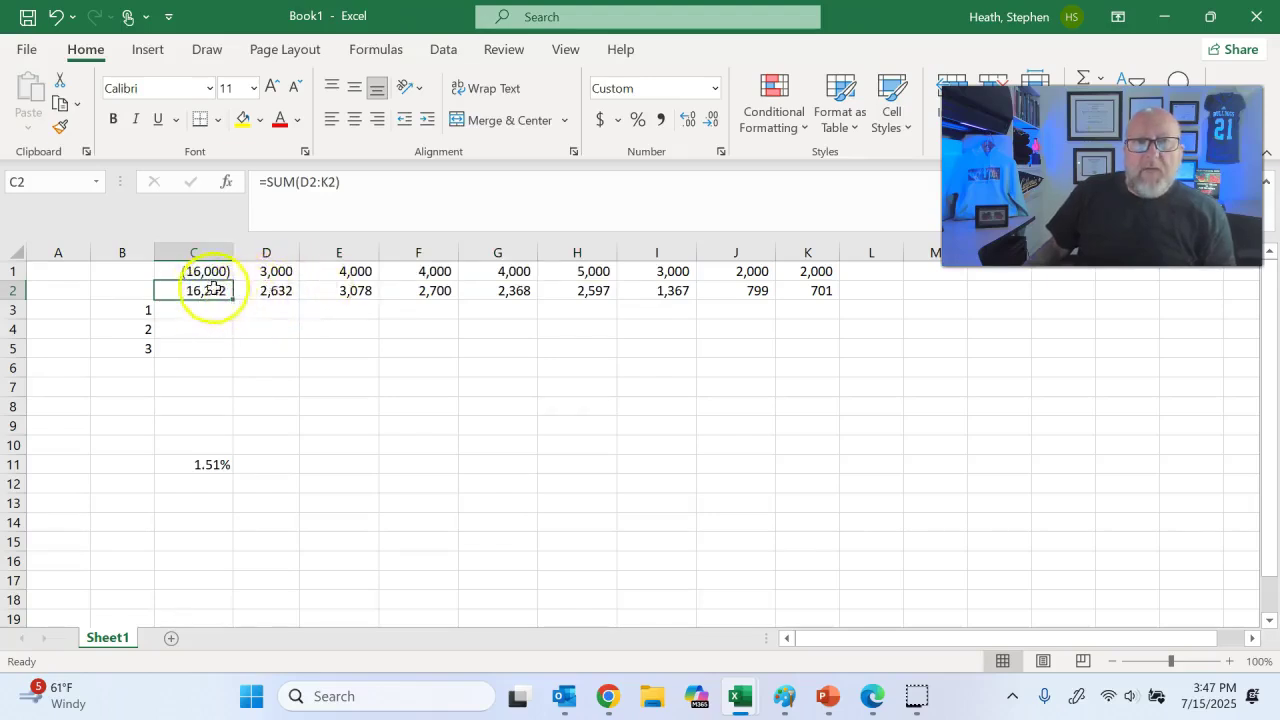
pyautogui.doubleClick(215, 288)
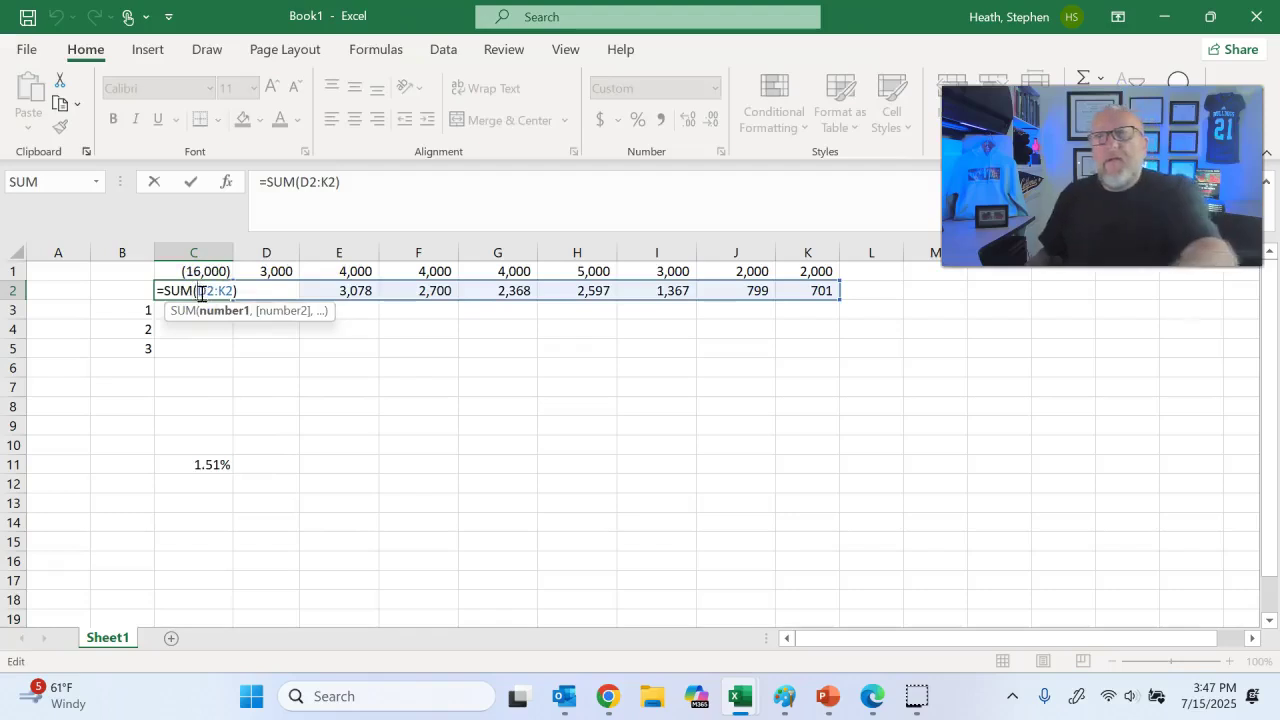
pyautogui.press('Return')
# Step: Change the discount factor in the formulas of D2 and E2 to 1.1449
pyautogui.click(283, 293)
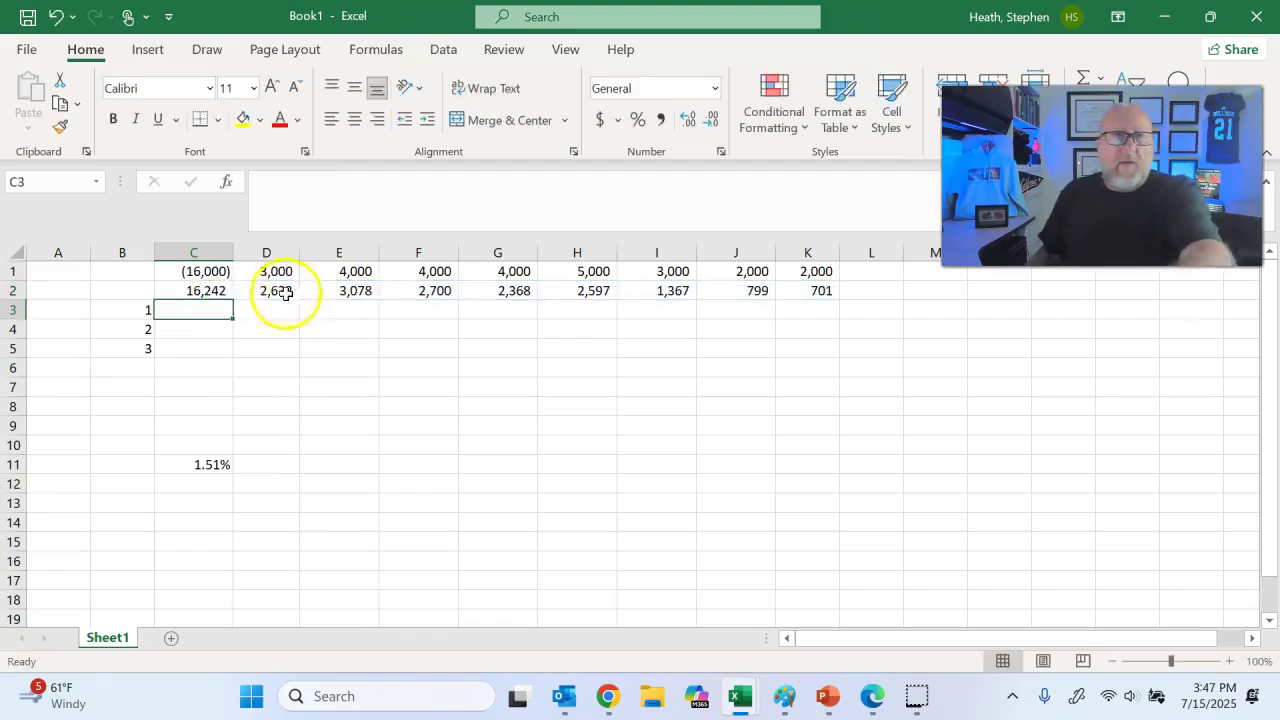
pyautogui.click(322, 182)
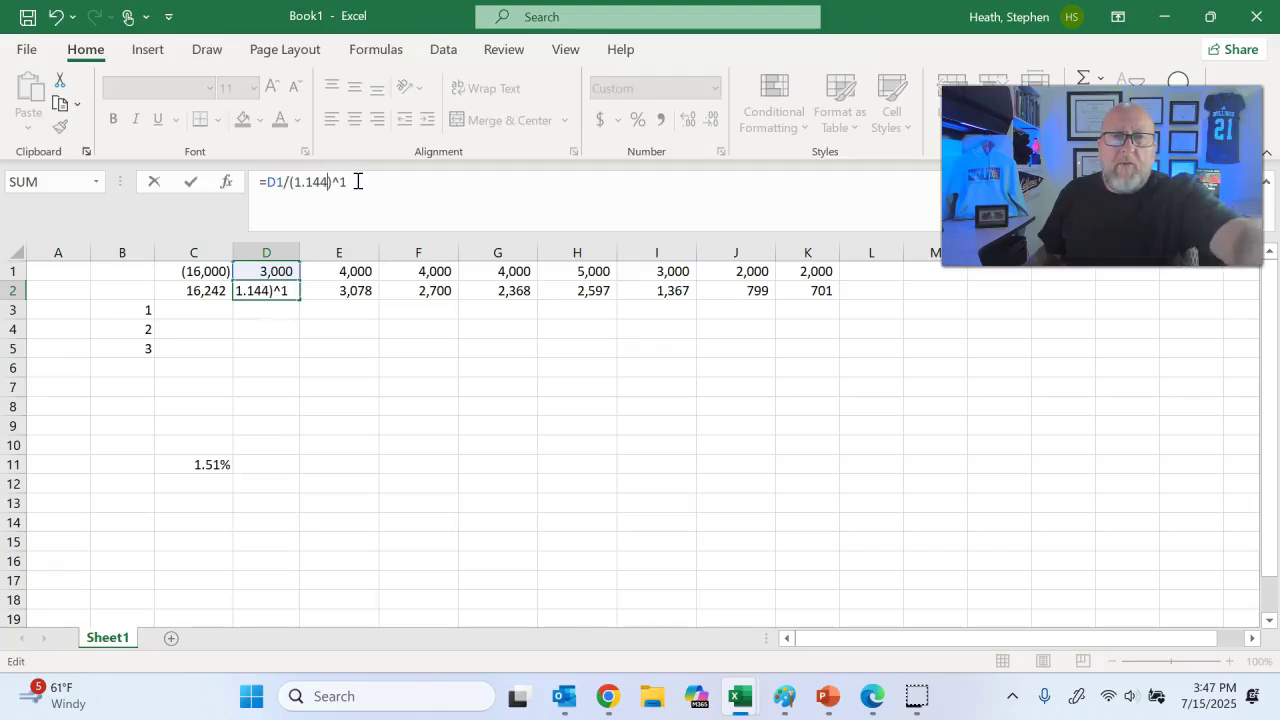
pyautogui.press('Return')
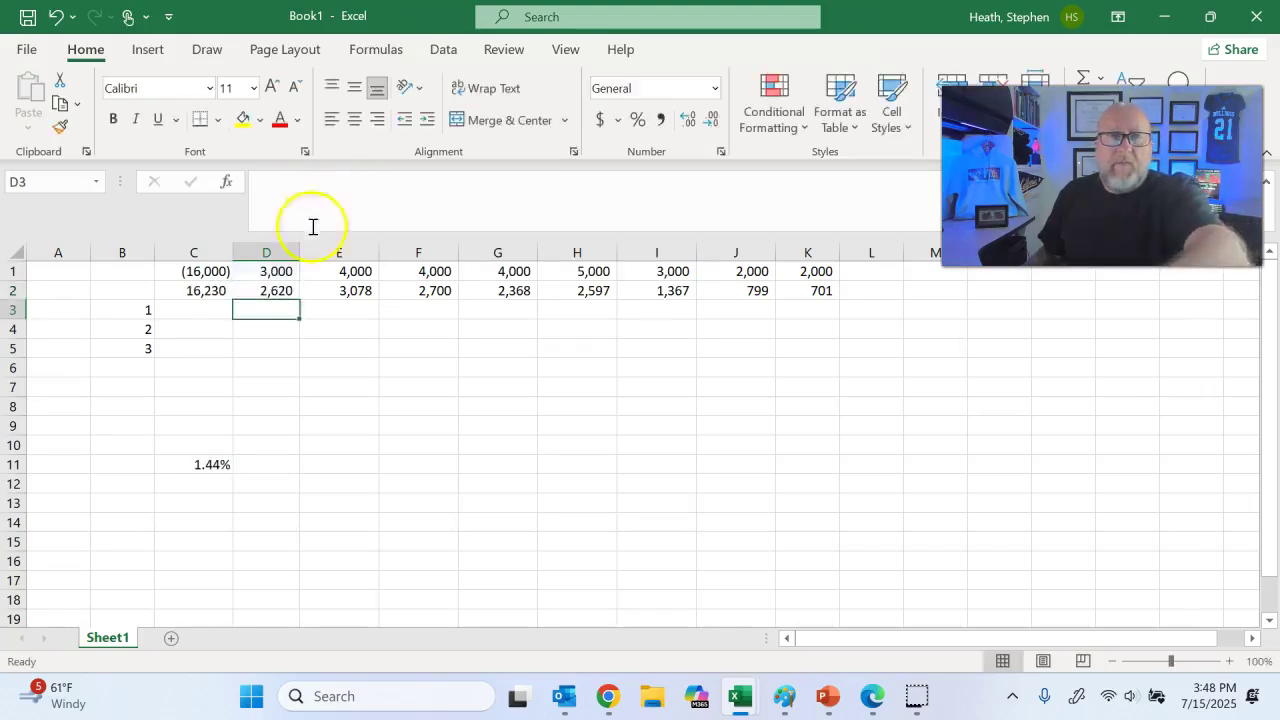
pyautogui.click(340, 290)
pyautogui.click(317, 185)
pyautogui.write('49')
pyautogui.press('Return')
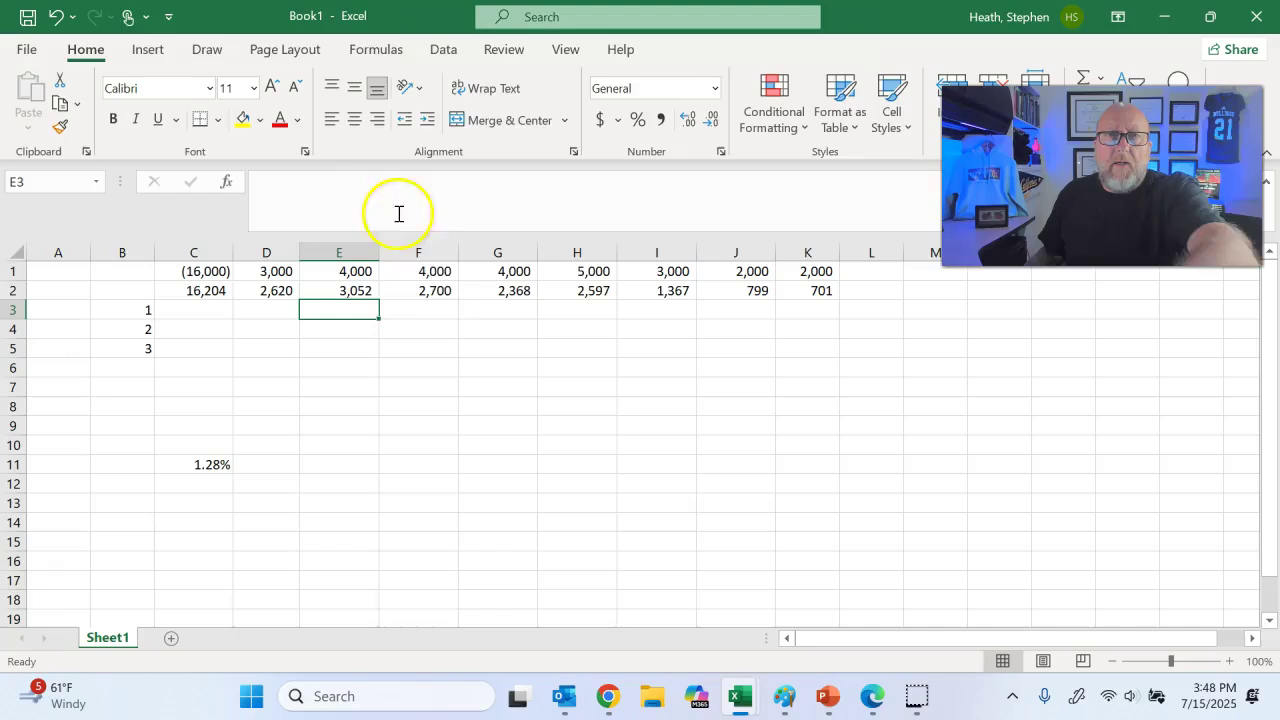
# Step: Change the discount factor in the formulas of F2 and G2 to 1.1449
pyautogui.click(437, 290)
pyautogui.write('449)^3')
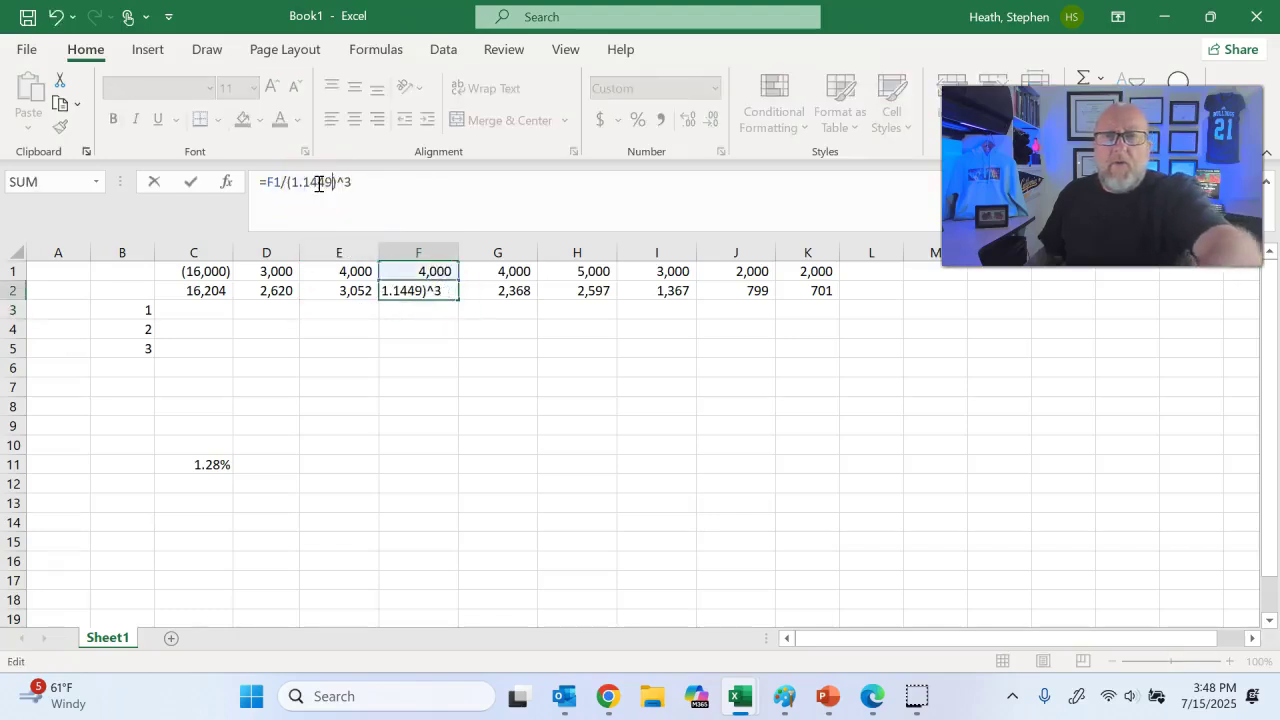
pyautogui.press('Return')
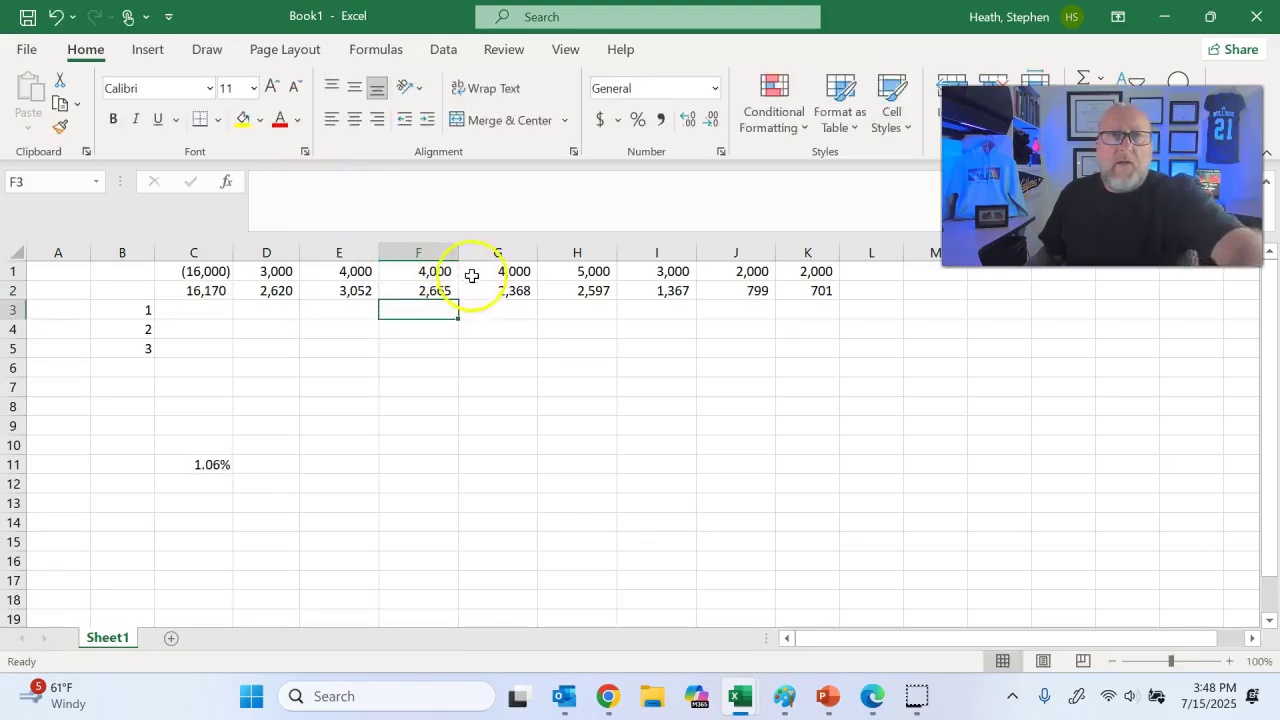
pyautogui.click(514, 290)
pyautogui.click(326, 183)
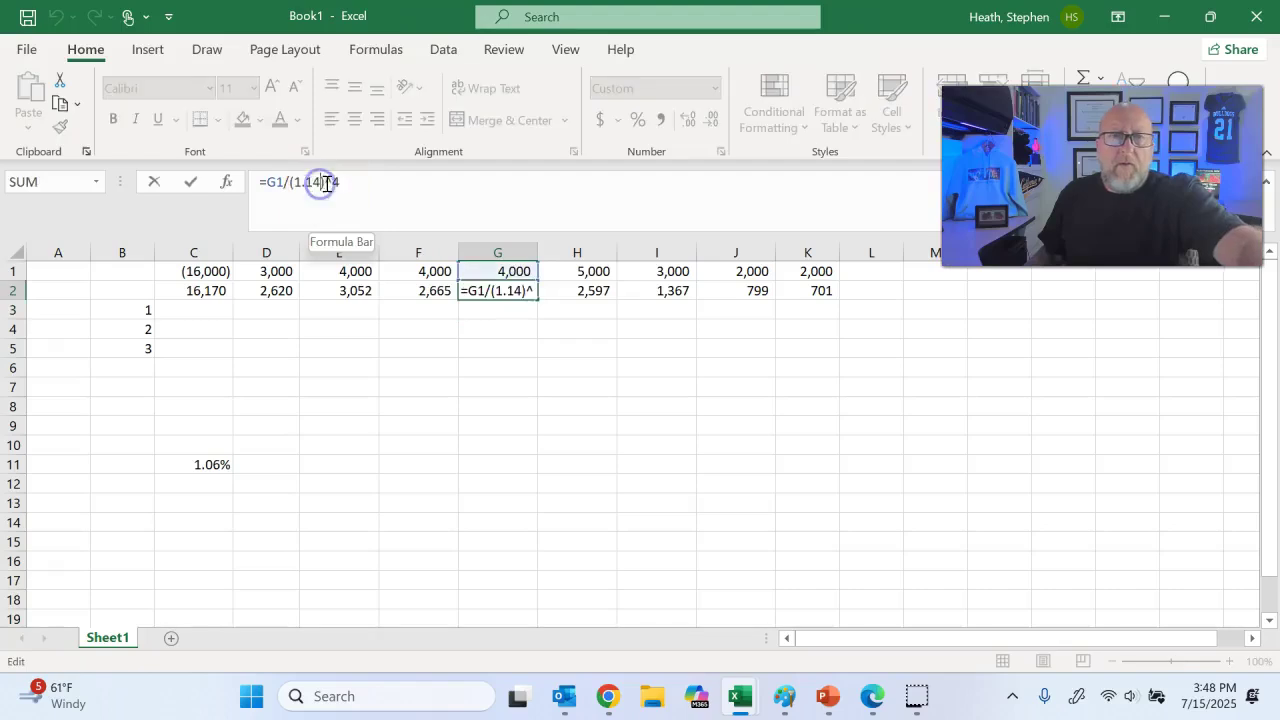
pyautogui.write('9')
# Step: Change the discount factor in the formulas of H2 and I2 to 1.1449
pyautogui.click(606, 291)
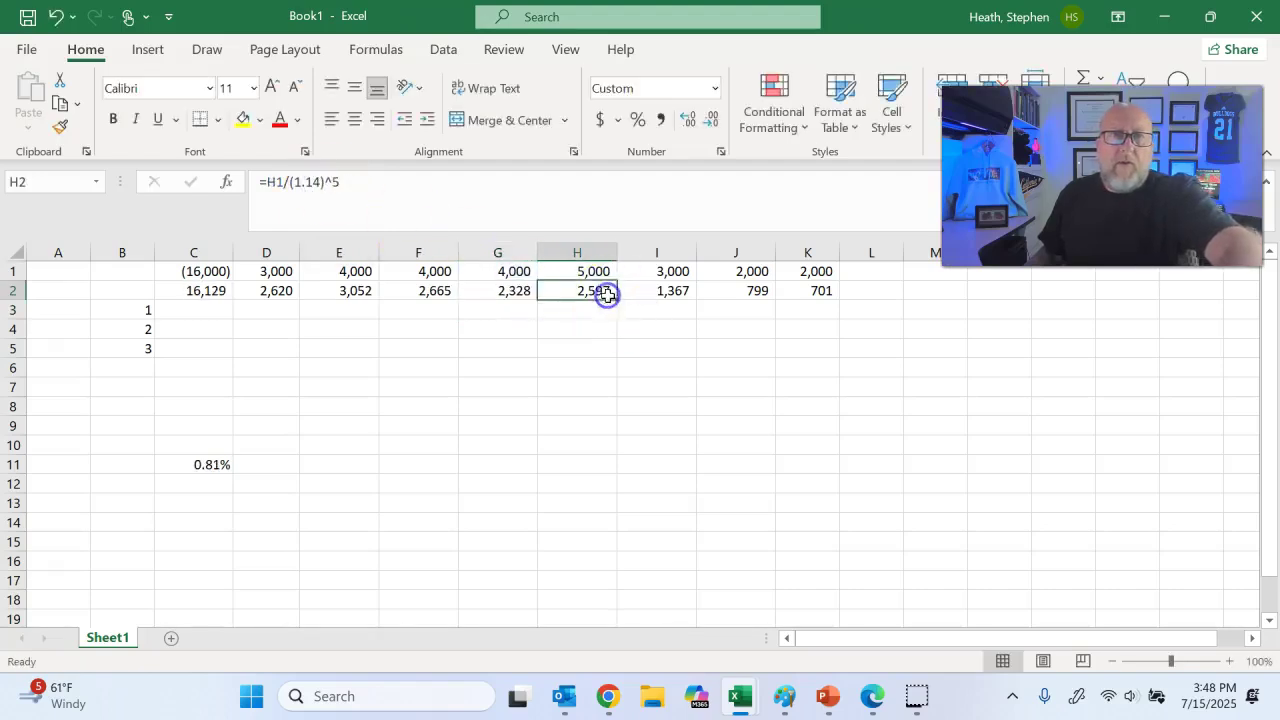
pyautogui.click(322, 182)
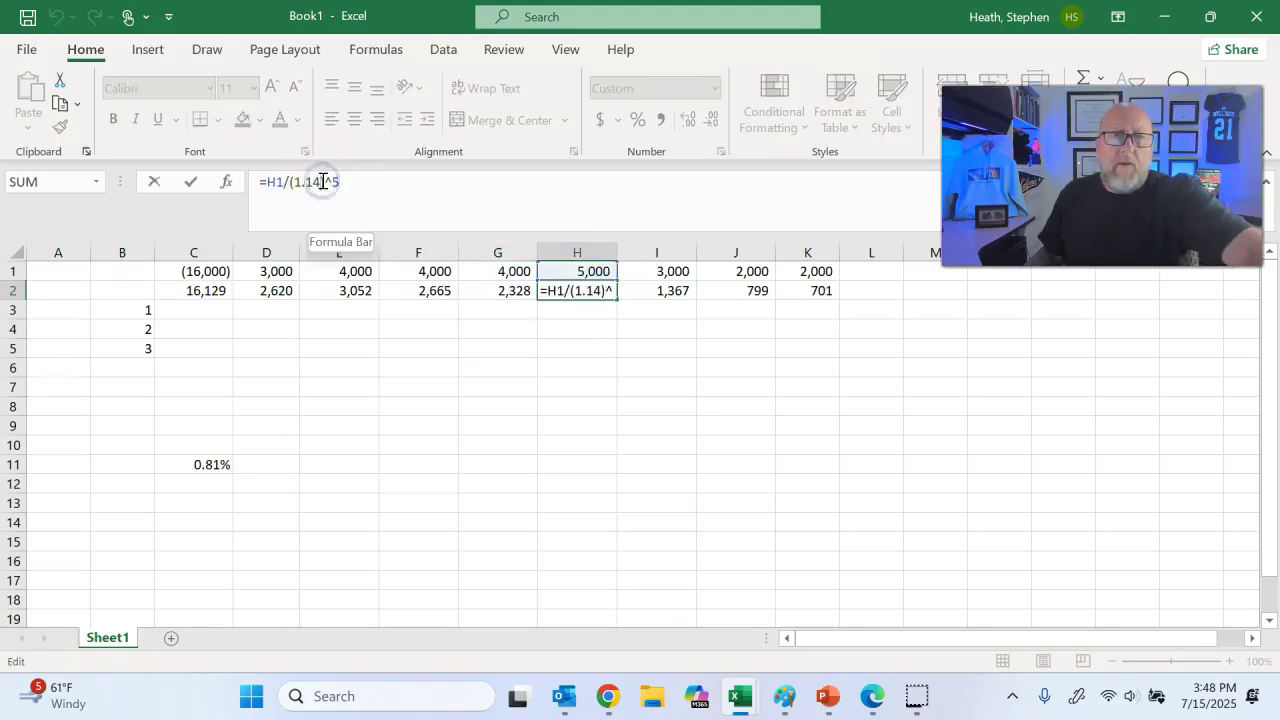
pyautogui.write('49')
pyautogui.click(608, 343)
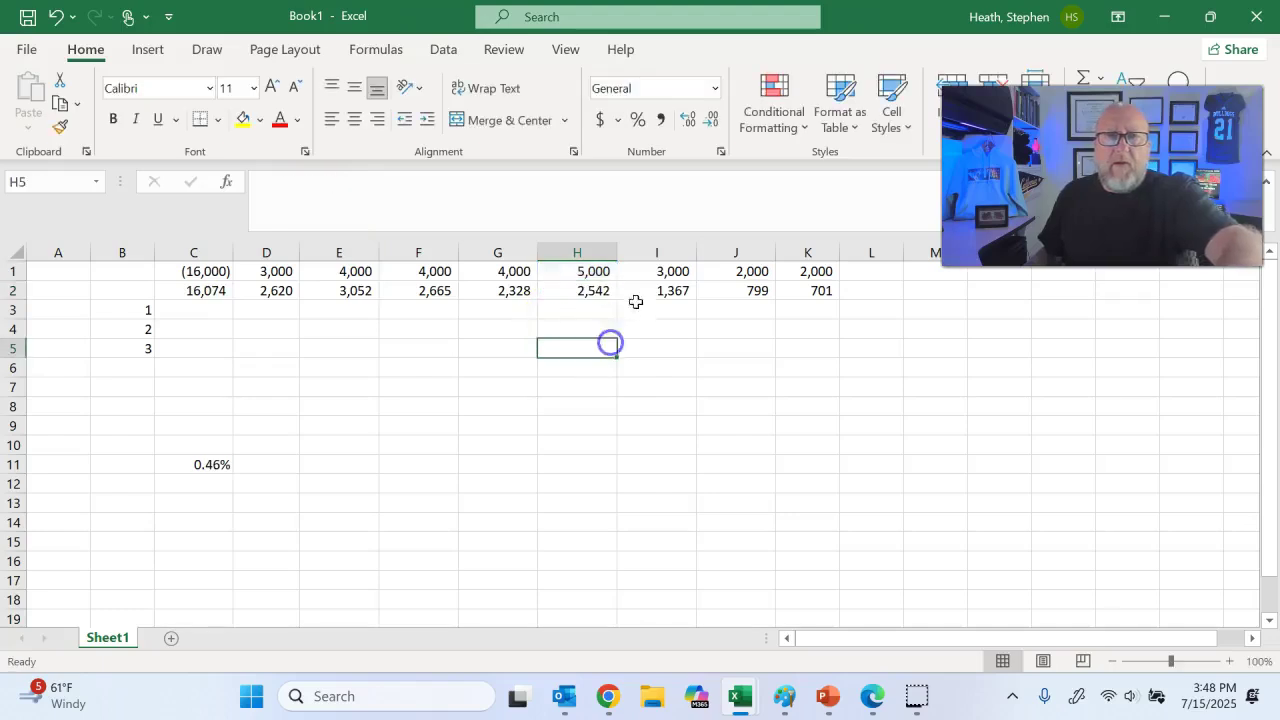
pyautogui.click(645, 291)
pyautogui.click(313, 181)
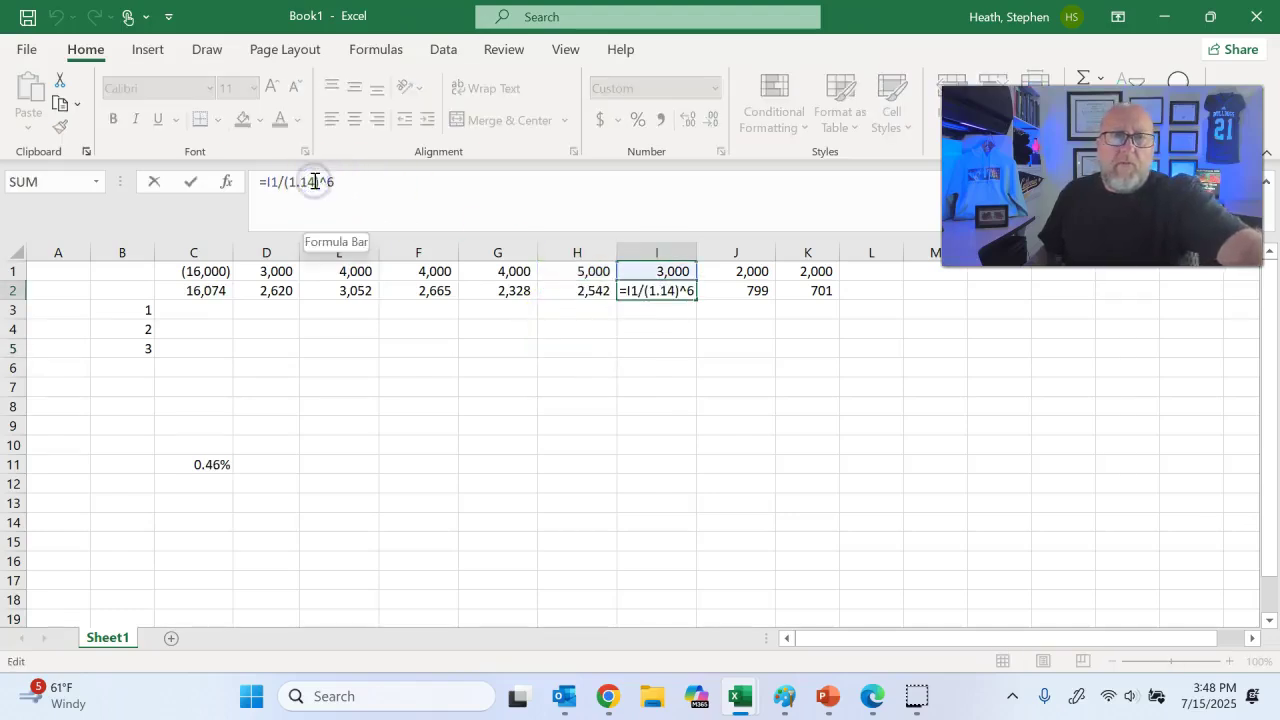
pyautogui.write('49')
pyautogui.click(600, 425)
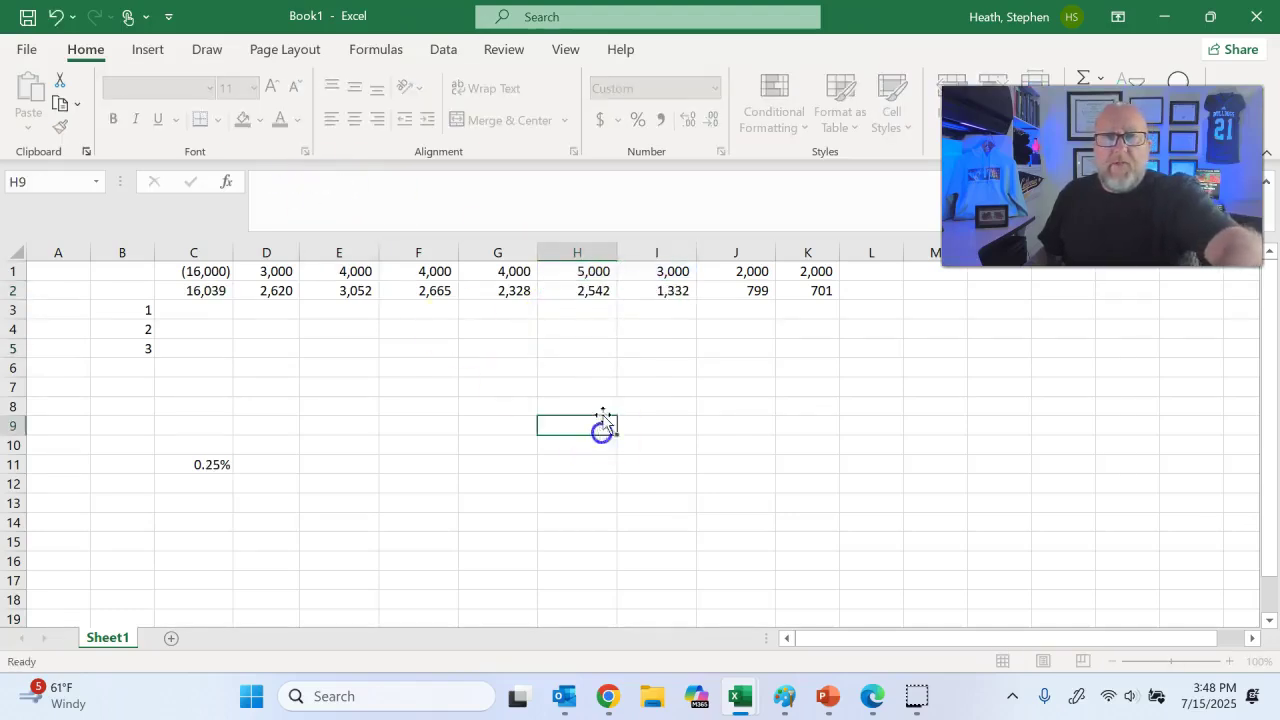
# Step: Change the discount factor in the formulas of J2 and K2 to 1.1449
pyautogui.click(755, 291)
pyautogui.click(317, 180)
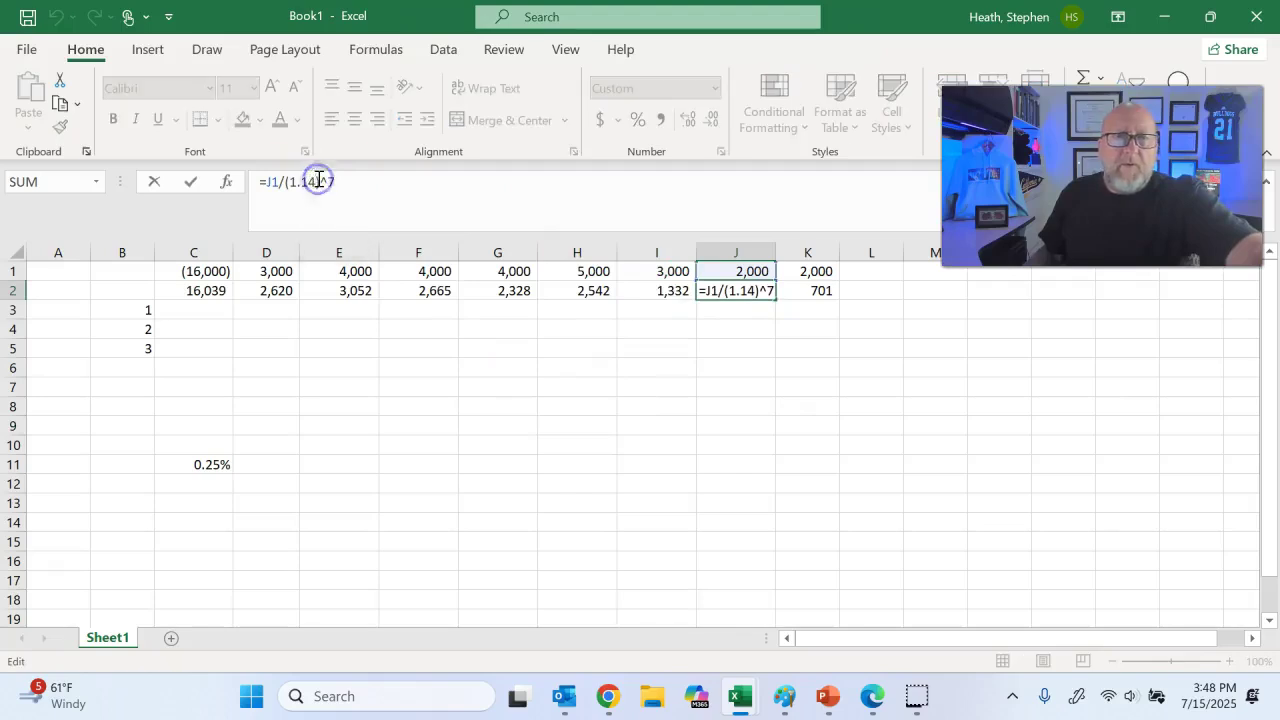
pyautogui.press('Return')
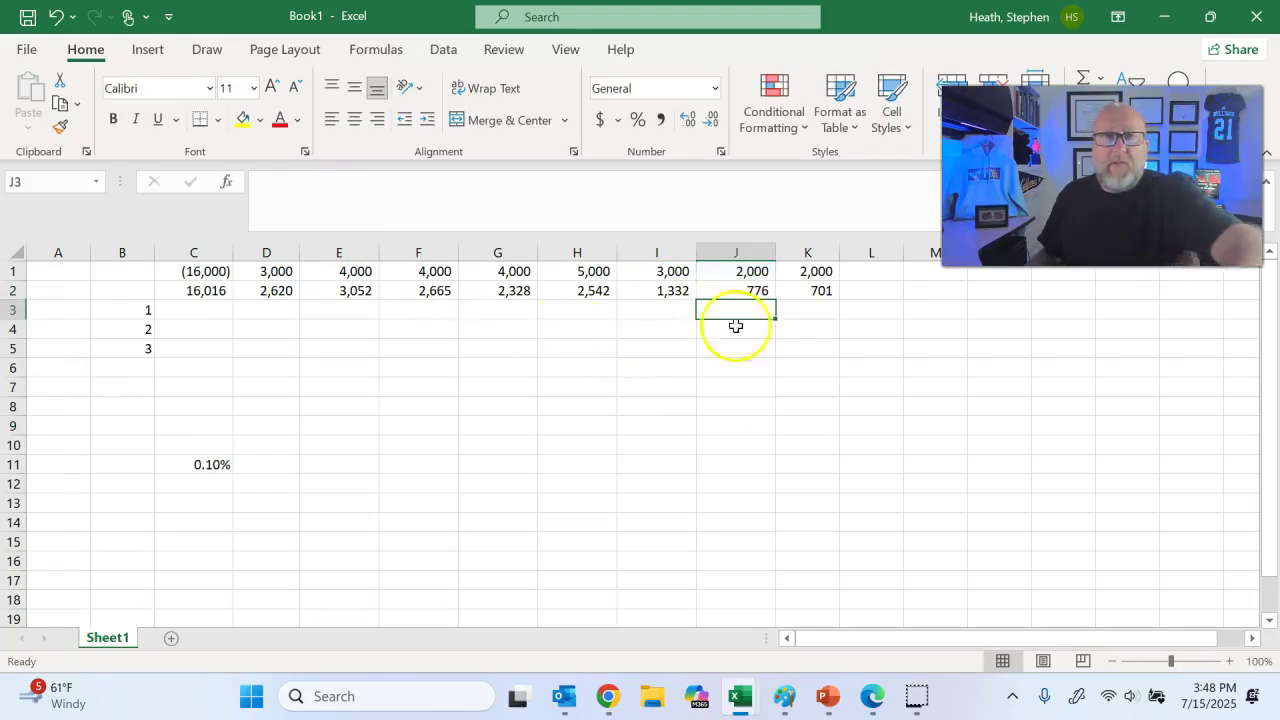
pyautogui.click(789, 291)
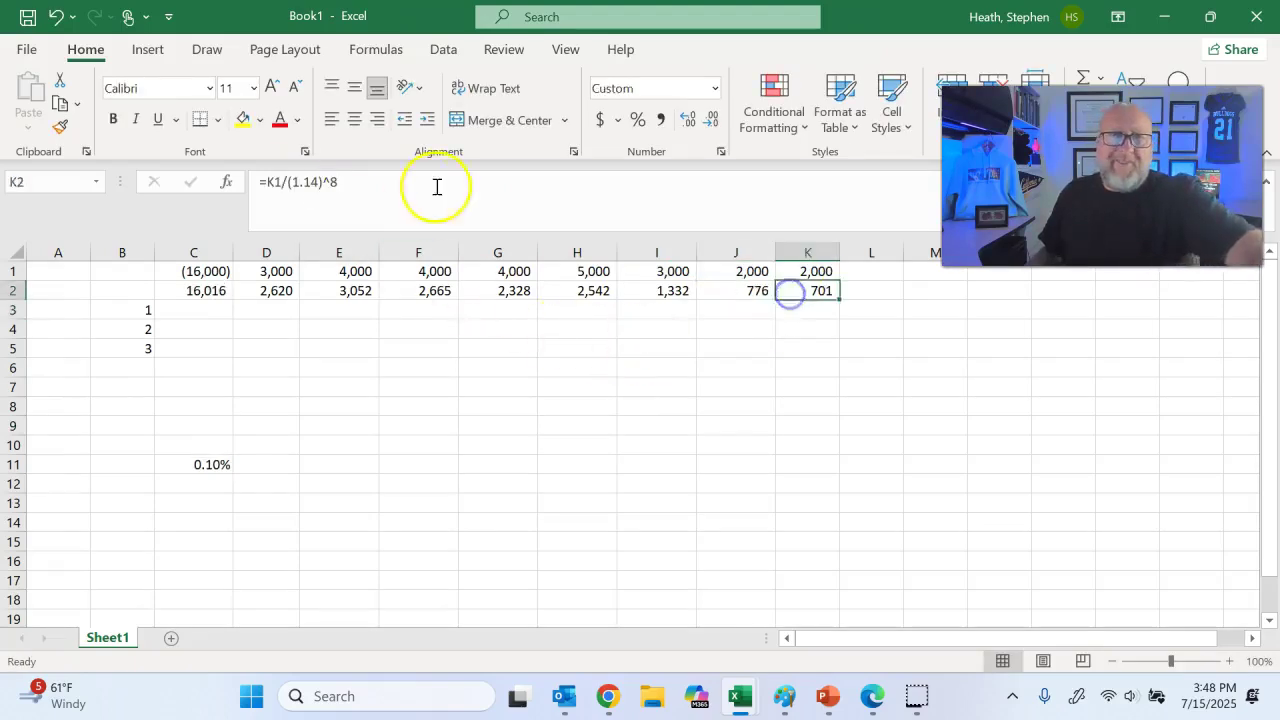
pyautogui.click(321, 182)
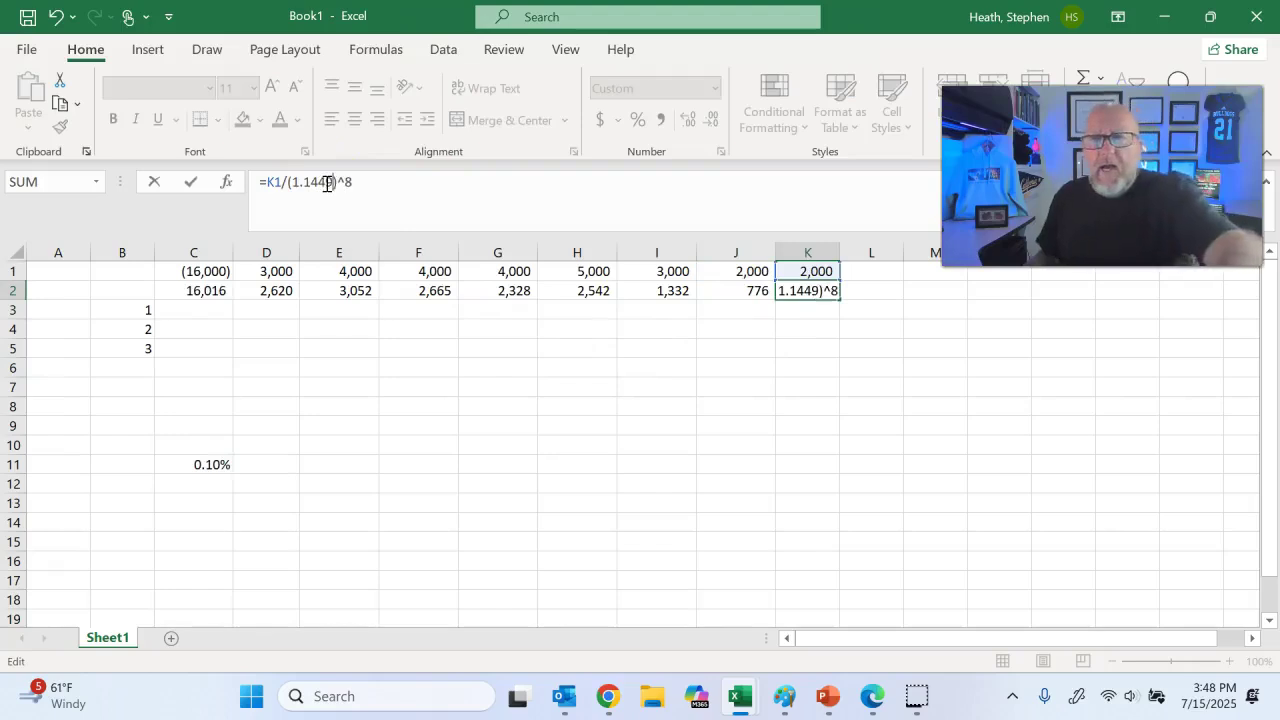
pyautogui.write('49')
pyautogui.press('Return')
# Step: Check the recalculated total in C2 against the initial outlay in C1
pyautogui.click(197, 291)
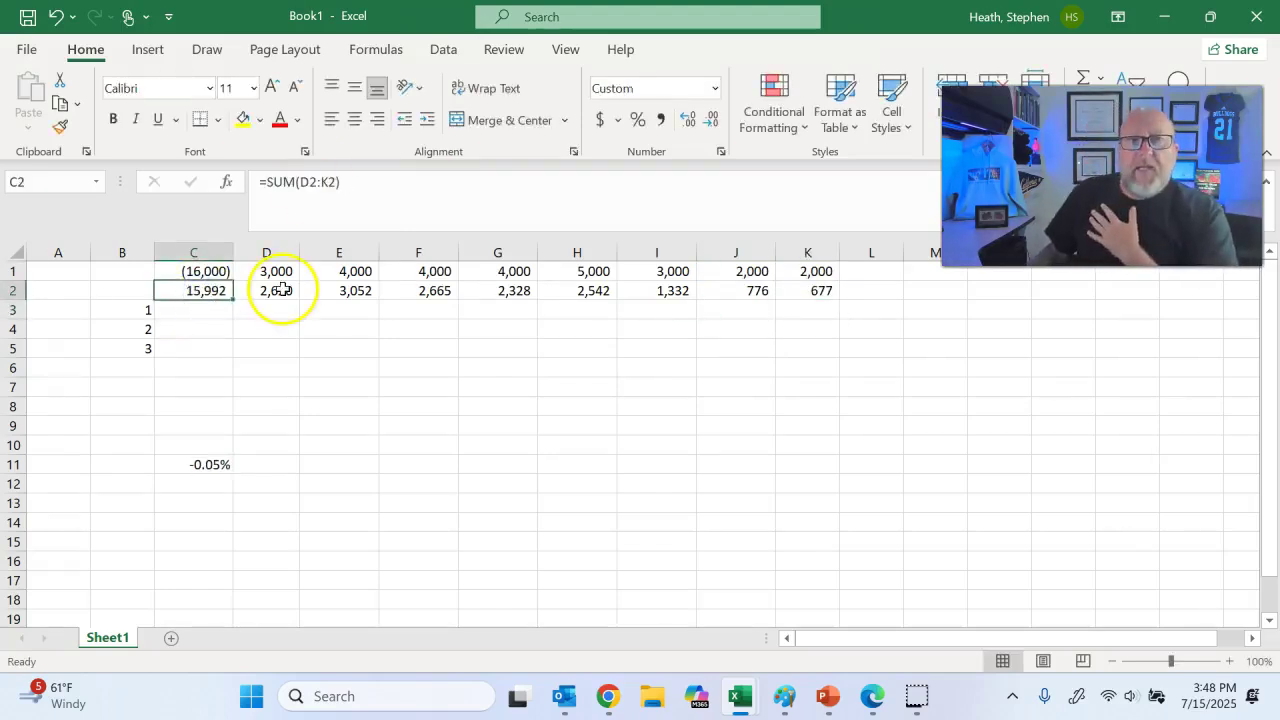
pyautogui.click(205, 271)
pyautogui.click(207, 290)
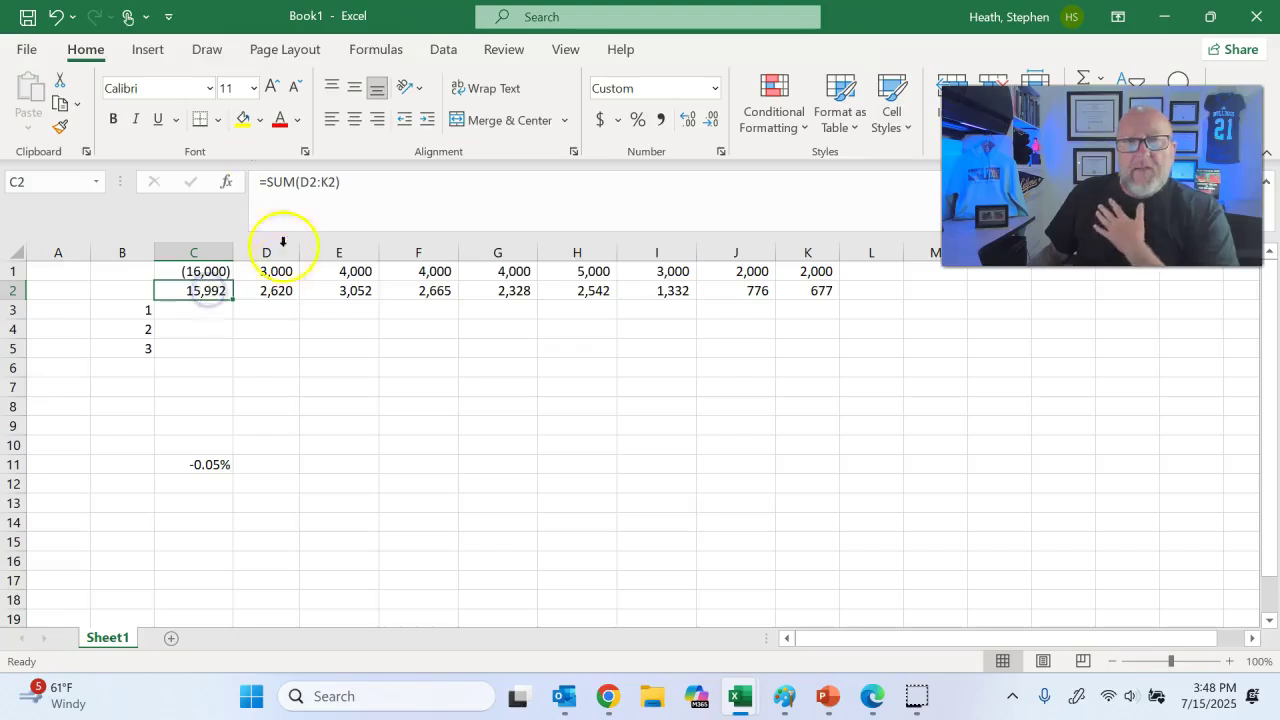
# Step: Undo the present value check back to the column layout with the cash flows in C3:C10 and the IRR formula in C11
pyautogui.click(56, 17)
pyautogui.click(56, 17)
pyautogui.click(56, 17)
pyautogui.click(56, 17)
pyautogui.click(56, 17)
pyautogui.click(56, 17)
pyautogui.click(56, 17)
pyautogui.click(56, 17)
pyautogui.click(56, 17)
pyautogui.click(56, 17)
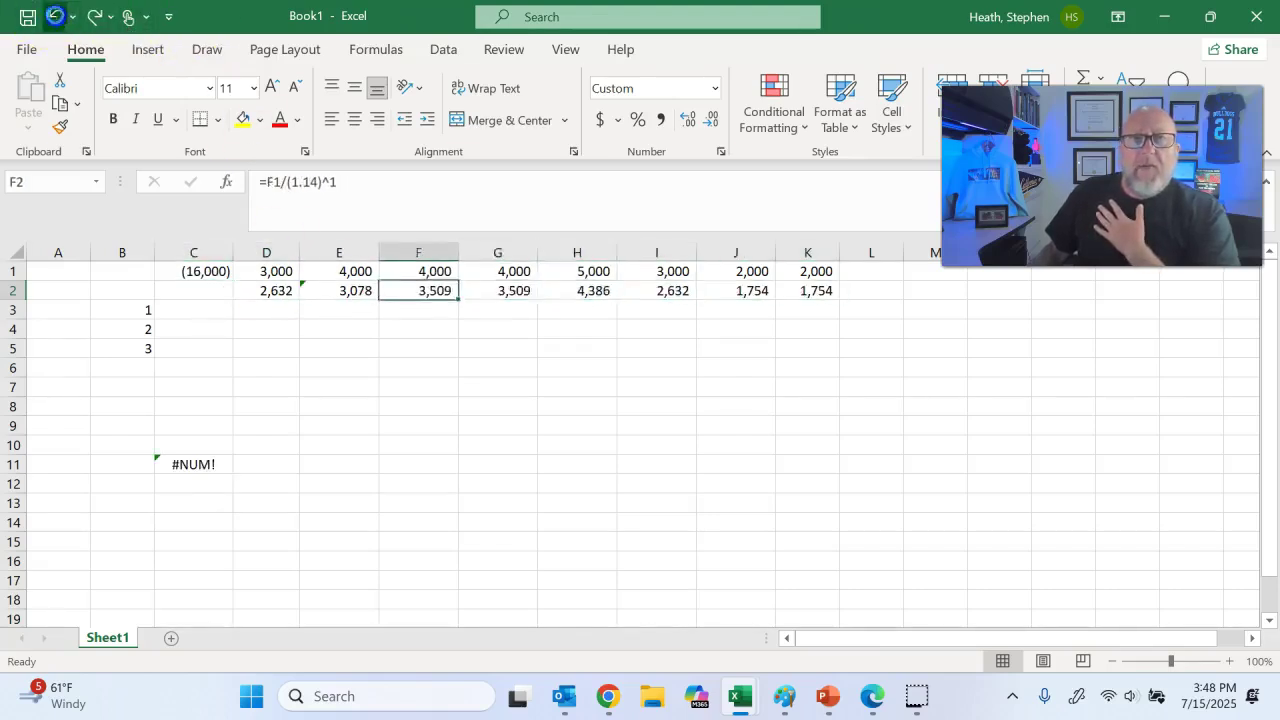
pyautogui.click(56, 17)
pyautogui.click(56, 17)
pyautogui.click(56, 17)
pyautogui.click(56, 17)
pyautogui.click(56, 17)
pyautogui.click(56, 17)
pyautogui.click(56, 17)
pyautogui.click(56, 17)
pyautogui.click(56, 17)
pyautogui.click(56, 17)
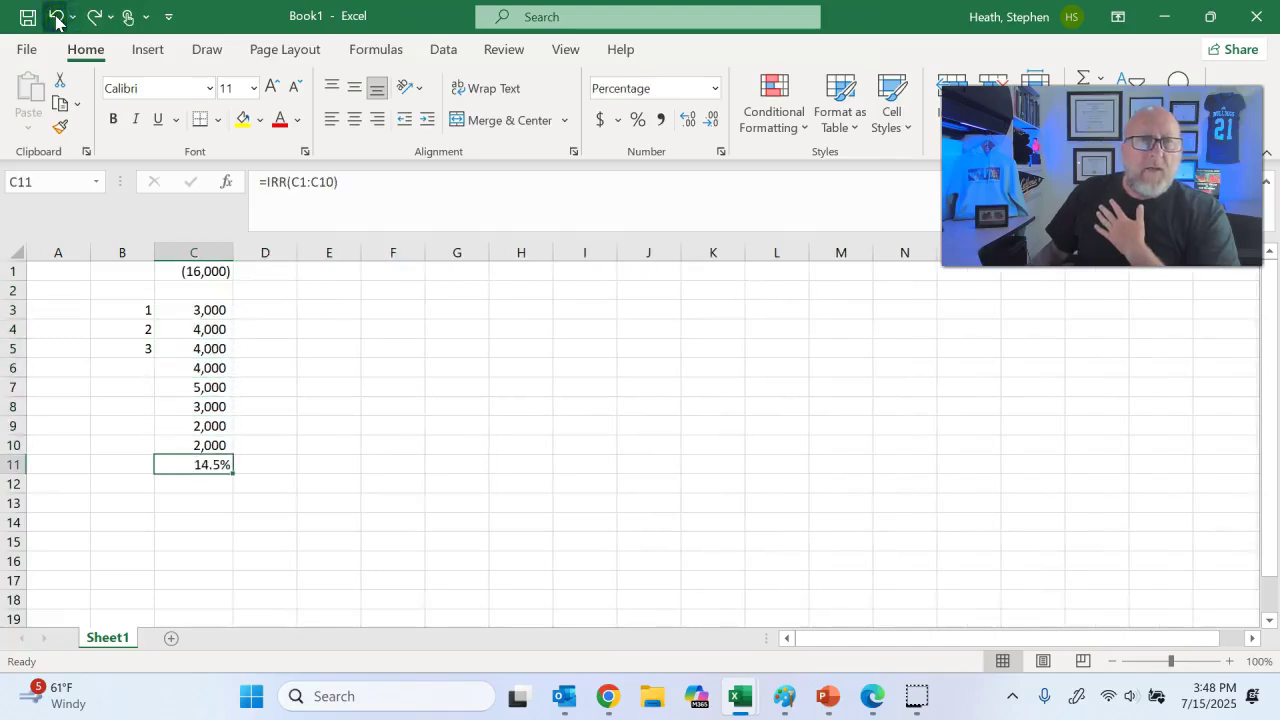
# Step: Display the IRR in C11 without decimals and select the cash flows in C3:C10
pyautogui.click(708, 121)
pyautogui.click(334, 430)
pyautogui.click(194, 463)
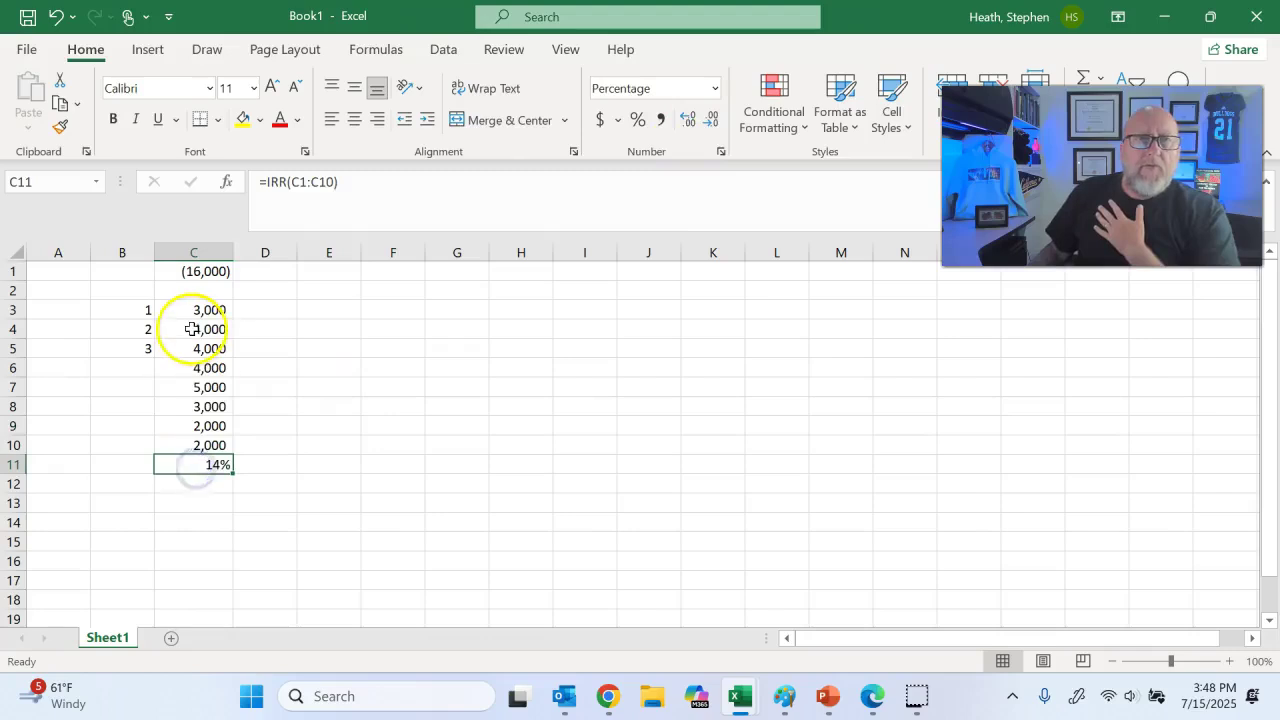
pyautogui.moveTo(200, 309); pyautogui.dragTo(163, 446)
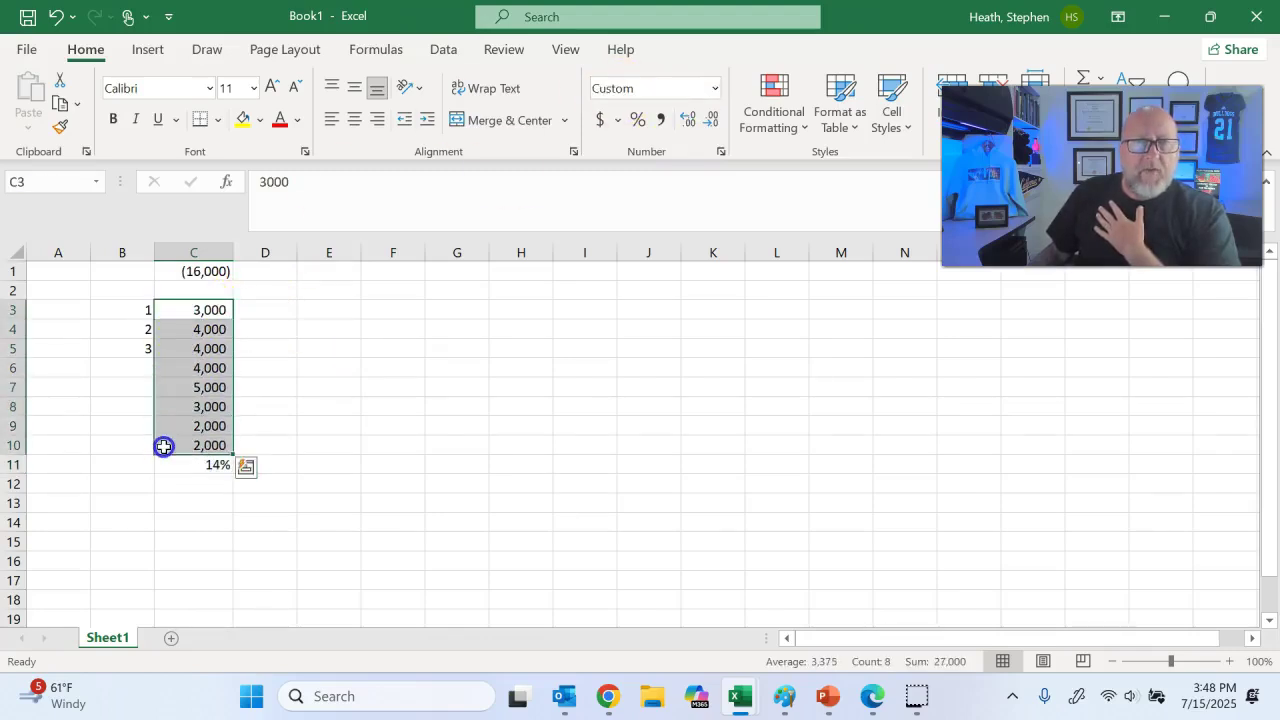
# Step: Review the initial outlay in C1, the cash flows in C3:C10 and the values argument of the IRR formula in C11
pyautogui.click(205, 270)
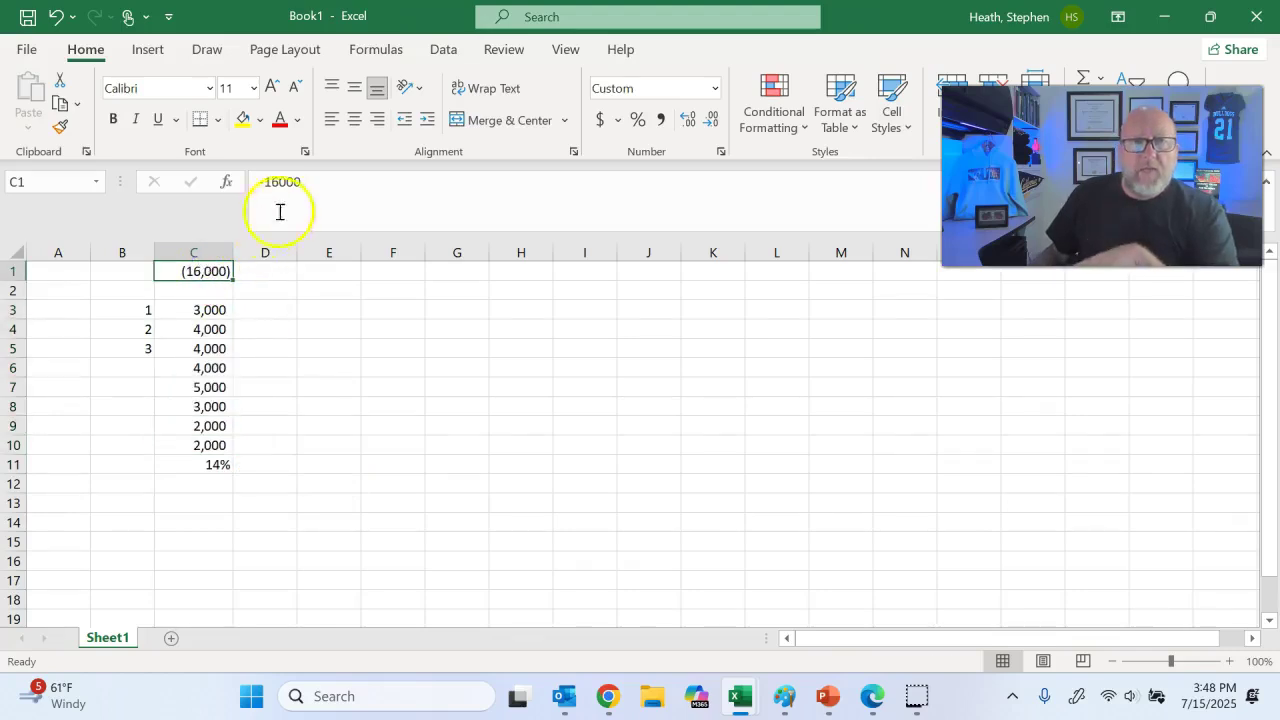
pyautogui.moveTo(206, 312); pyautogui.dragTo(198, 451)
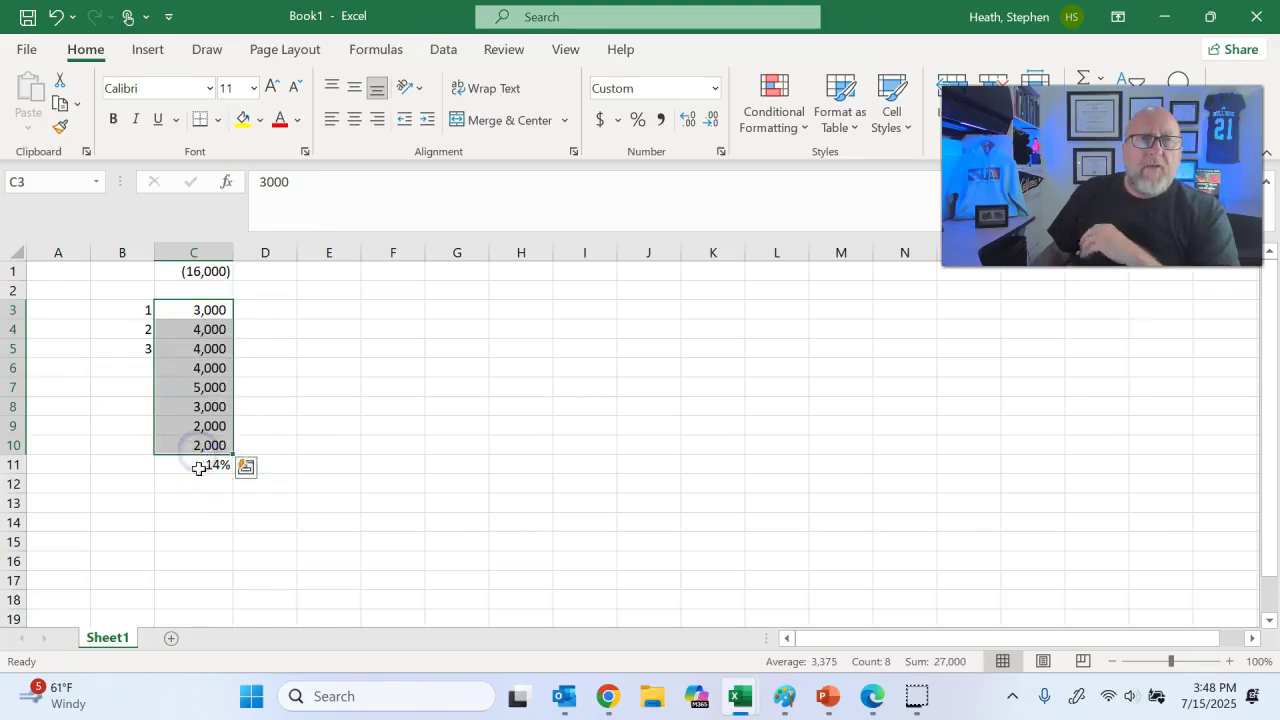
pyautogui.click(198, 464)
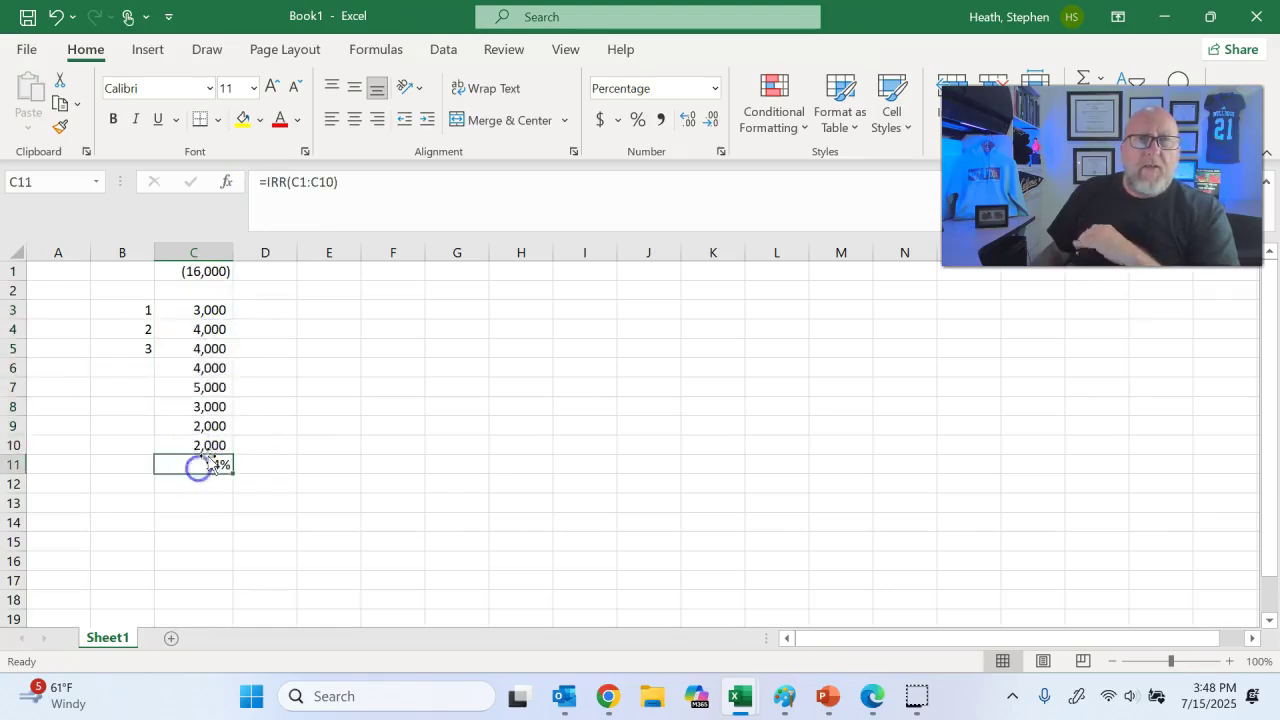
pyautogui.click(272, 180)
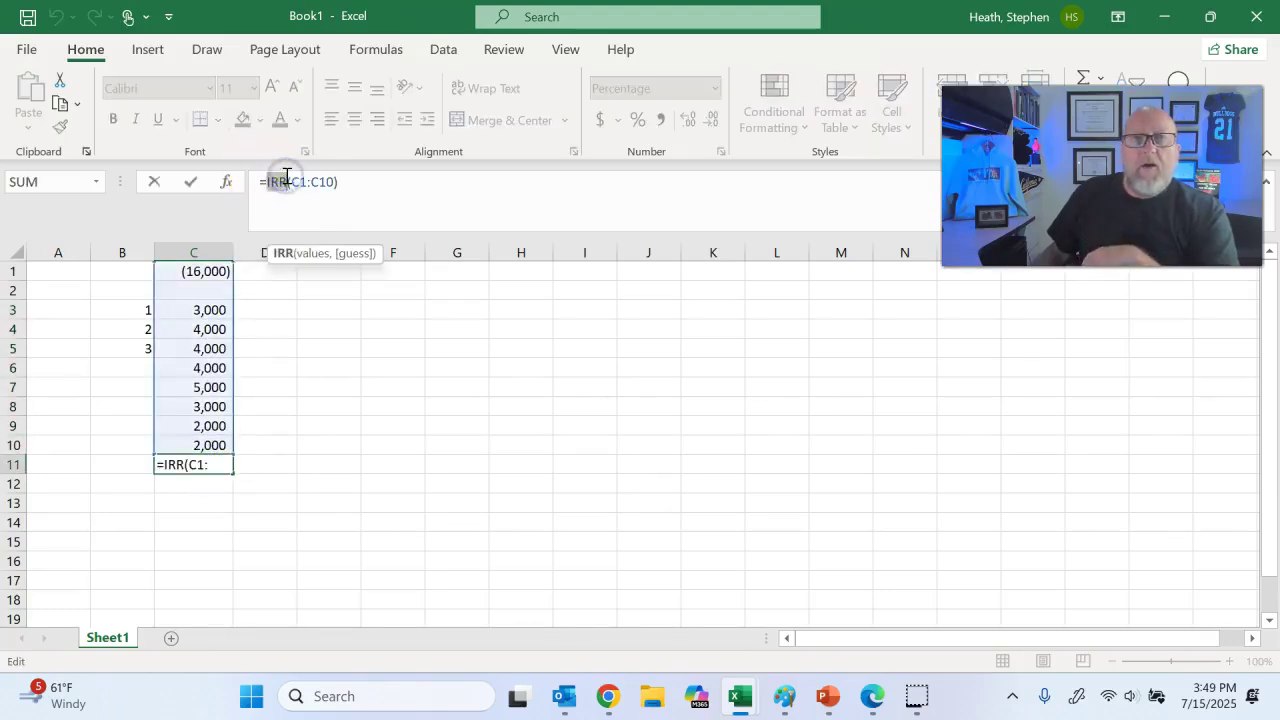
pyautogui.click(290, 180)
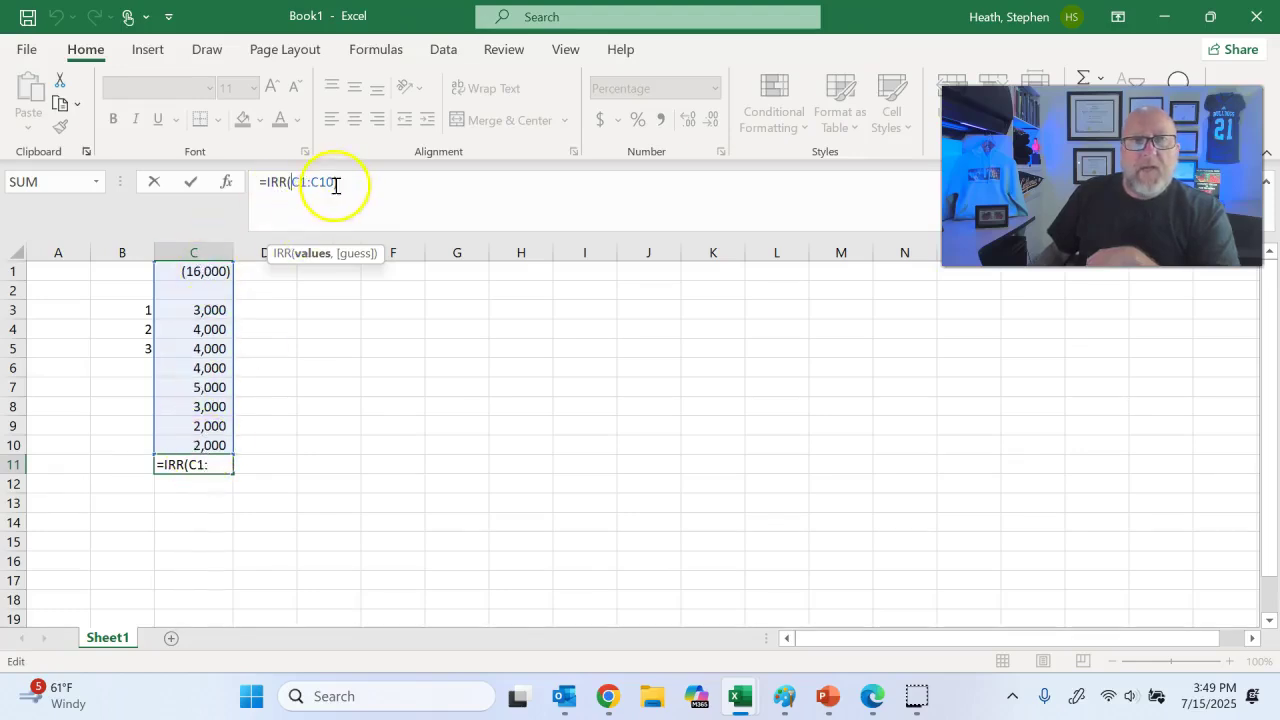
pyautogui.press('Return')
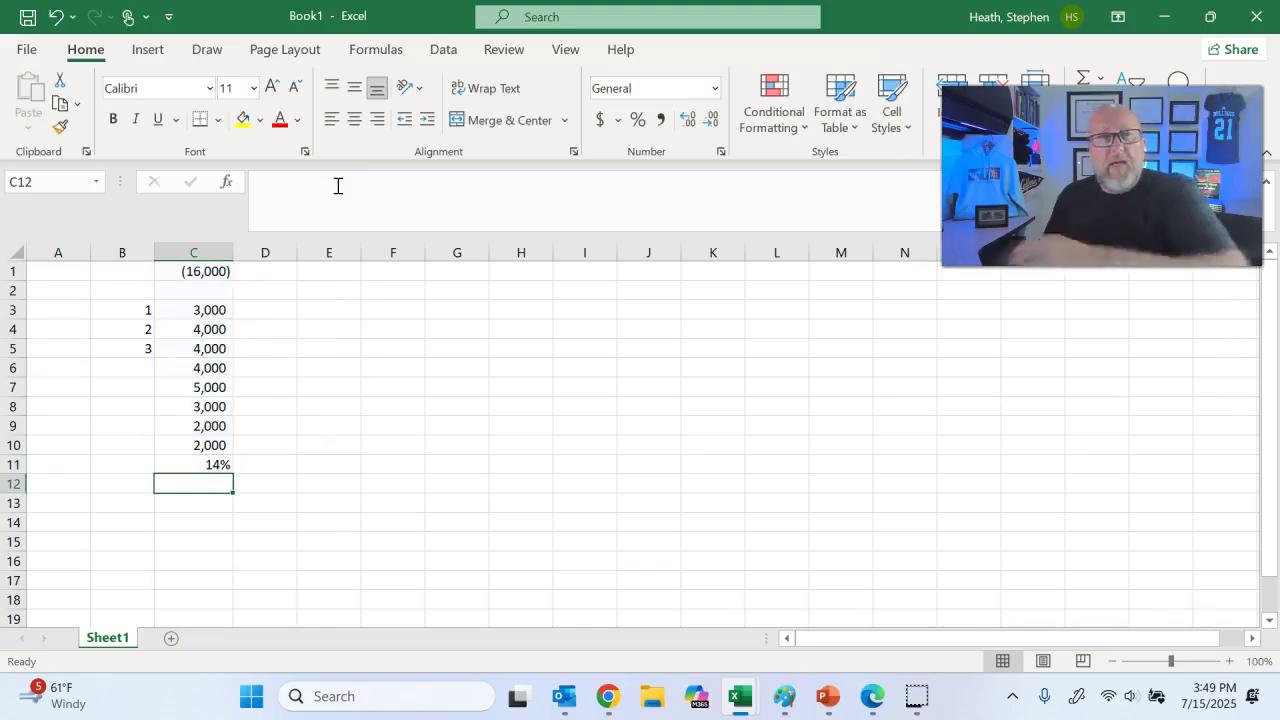
pyautogui.click(180, 465)
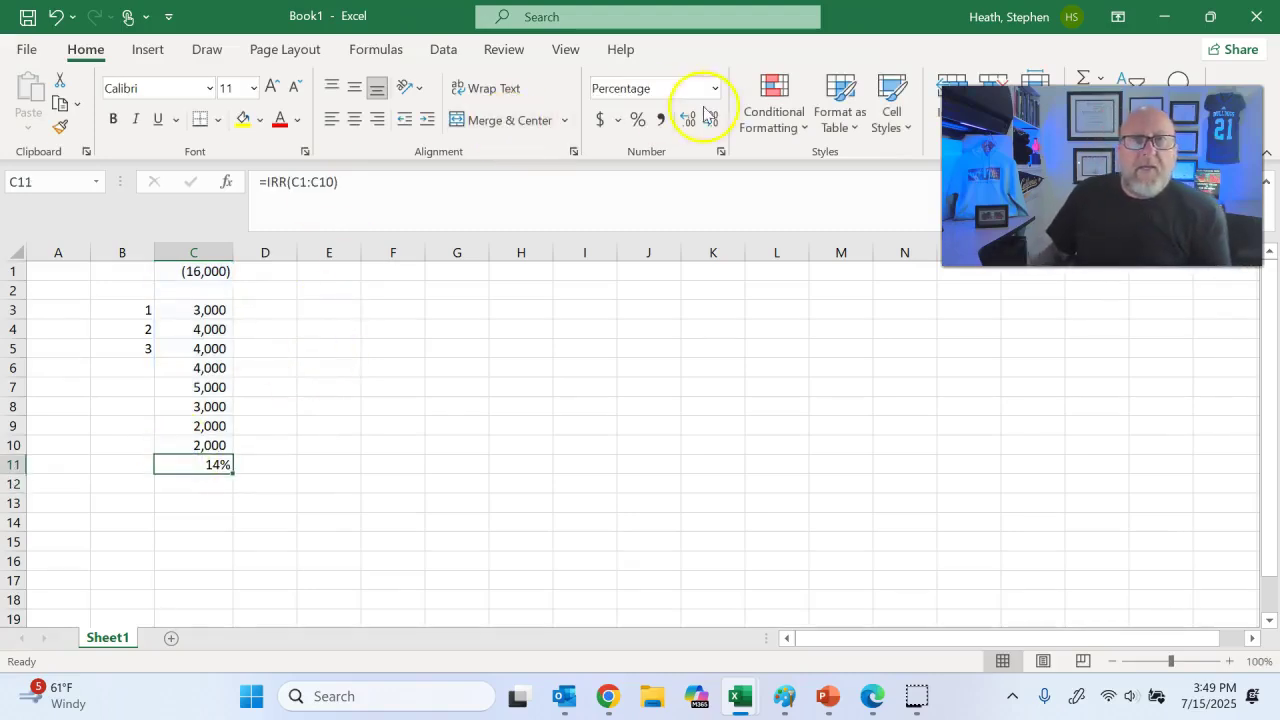